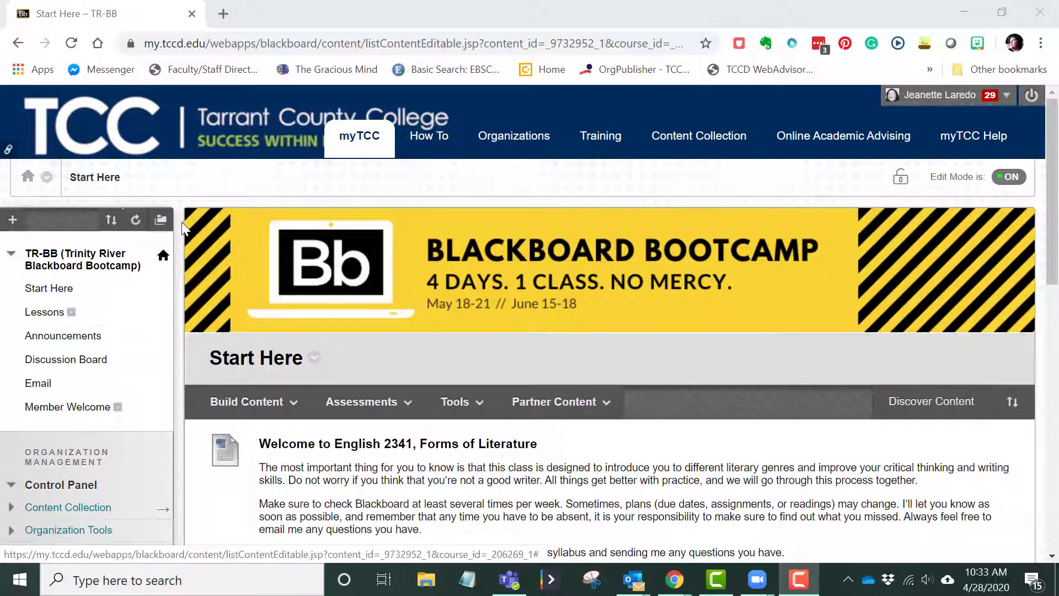
Add a content area named Syllabus to the course menu, make it available to users, and place it directly below Start Here
{"action": "left_click", "coordinate": [247, 402]}
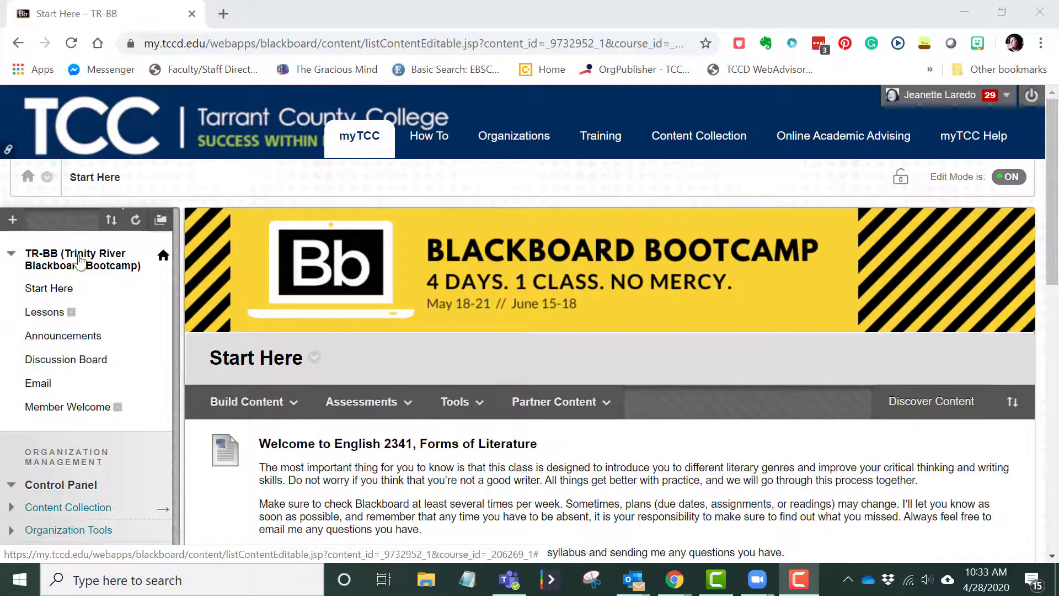
{"action": "left_click", "coordinate": [13, 220]}
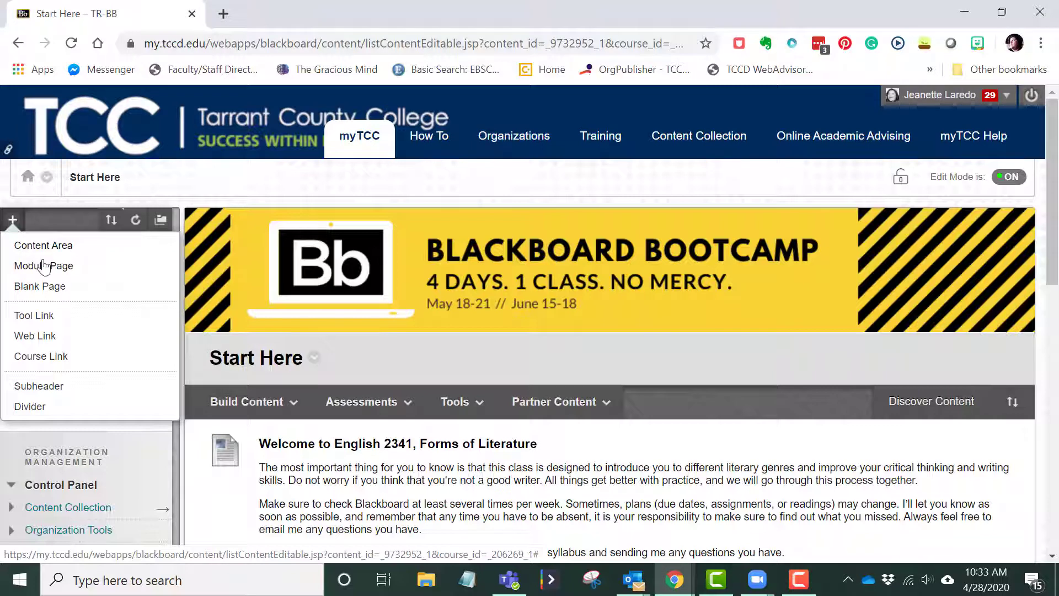
{"action": "left_click", "coordinate": [45, 249]}
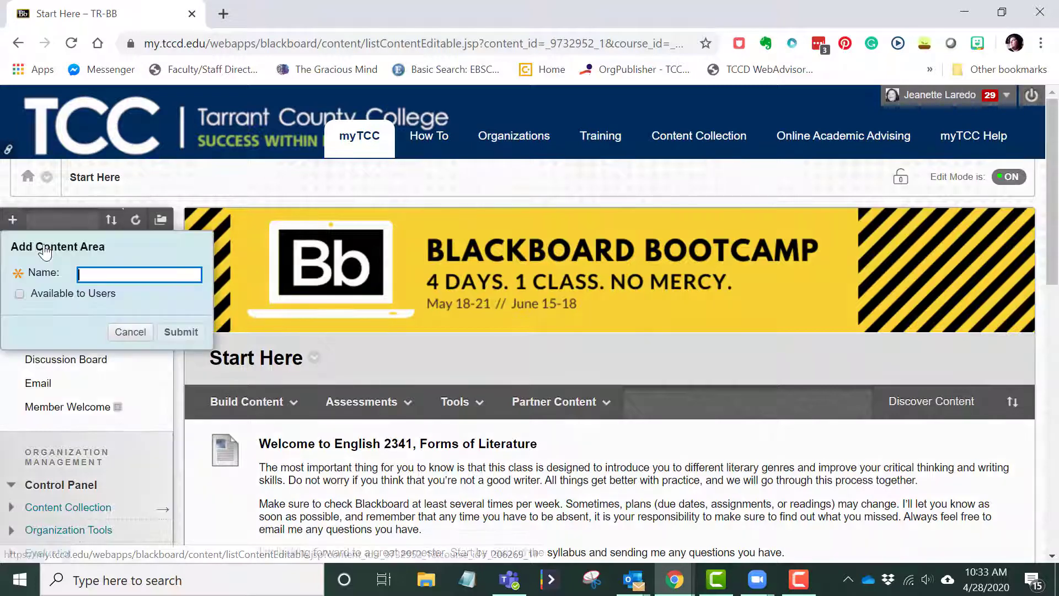
{"action": "type", "text": "Syllabus"}
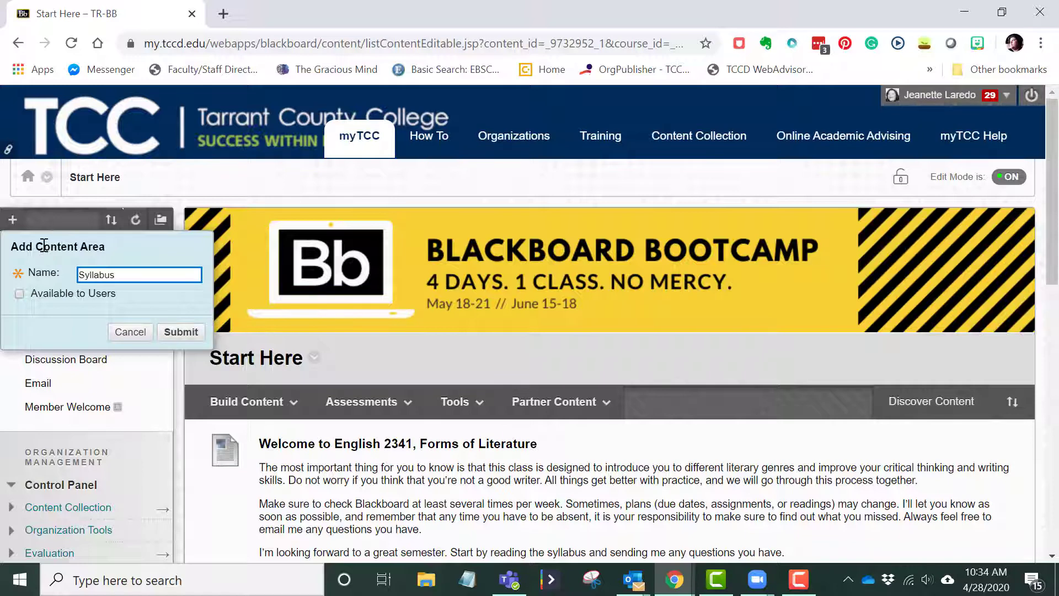
{"action": "left_click", "coordinate": [20, 294]}
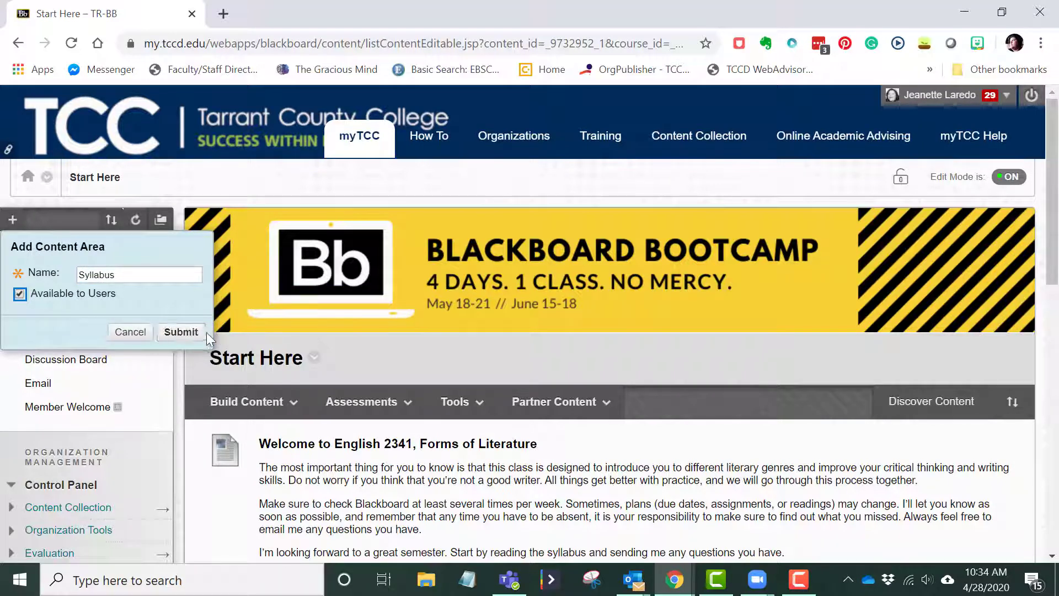
{"action": "left_click", "coordinate": [181, 332]}
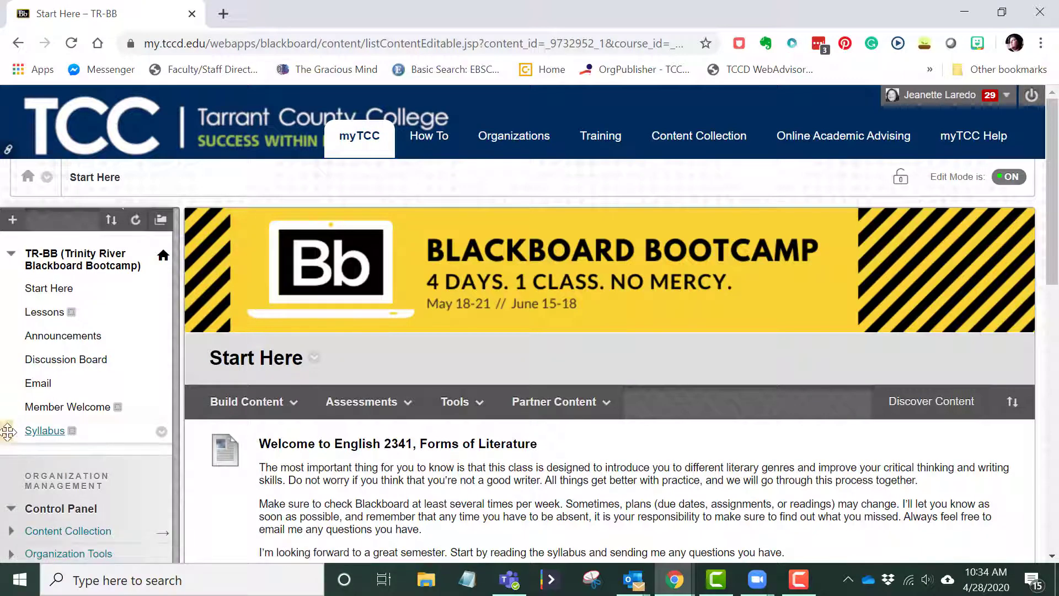
{"action": "left_click_drag", "start_coordinate": [7, 432], "coordinate": [8, 312]}
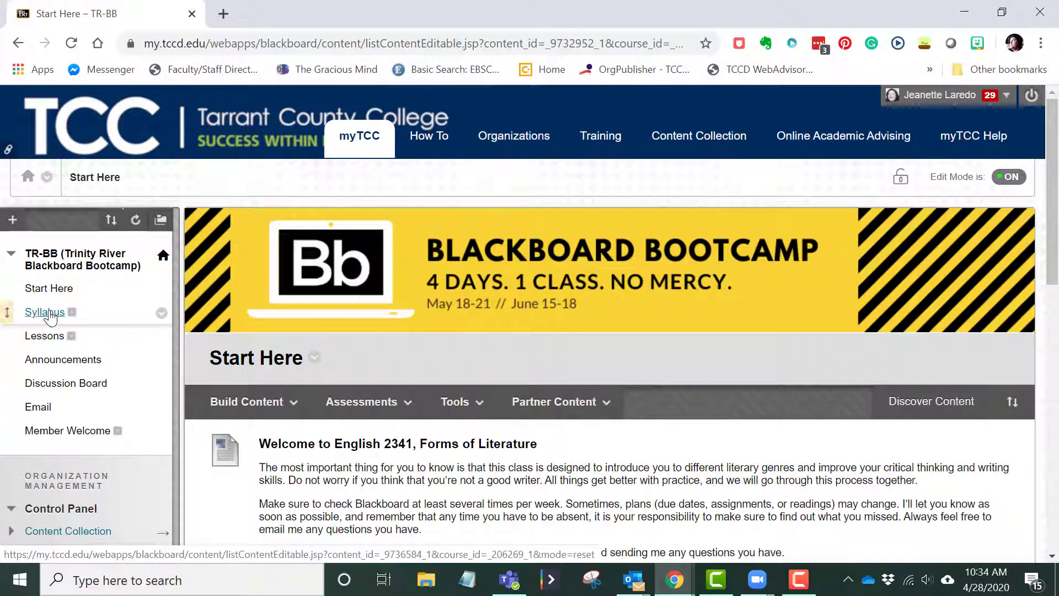
Start a new content item in the Syllabus content area and name it Syllabus
{"action": "left_click", "coordinate": [49, 314]}
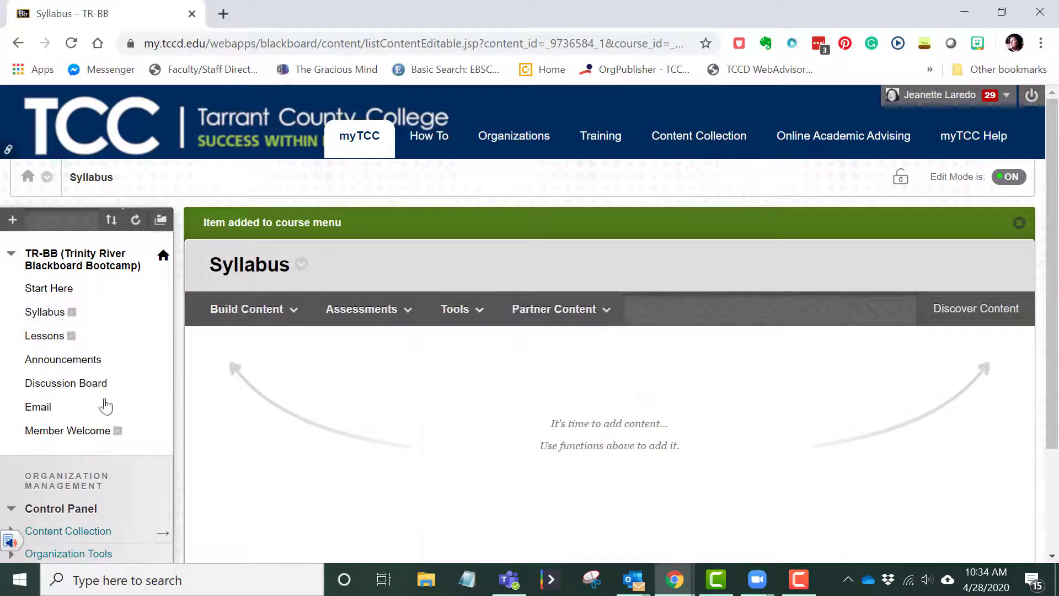
{"action": "left_click", "coordinate": [261, 304]}
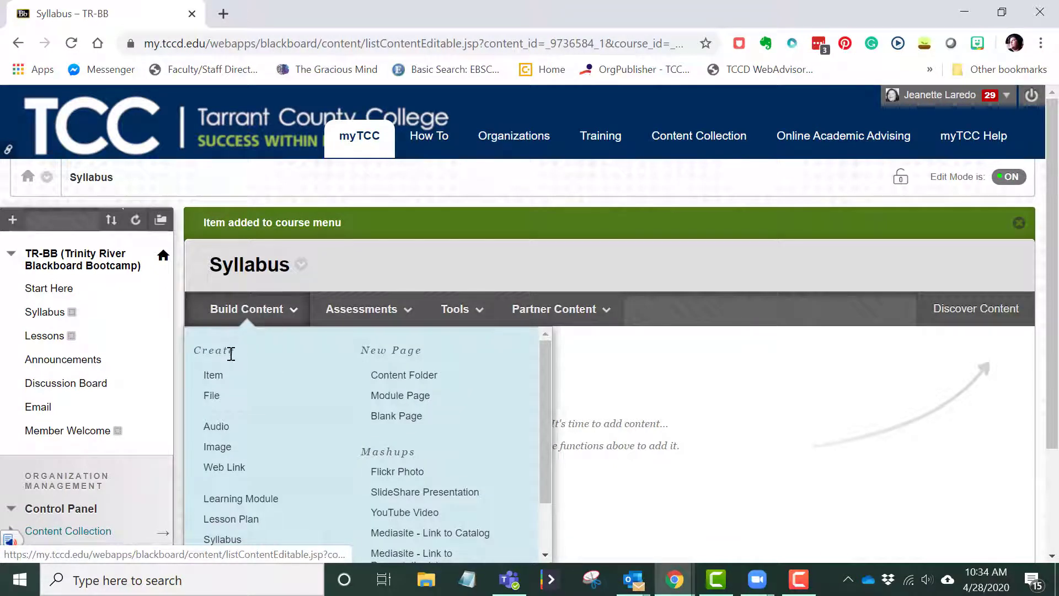
{"action": "left_click", "coordinate": [214, 378]}
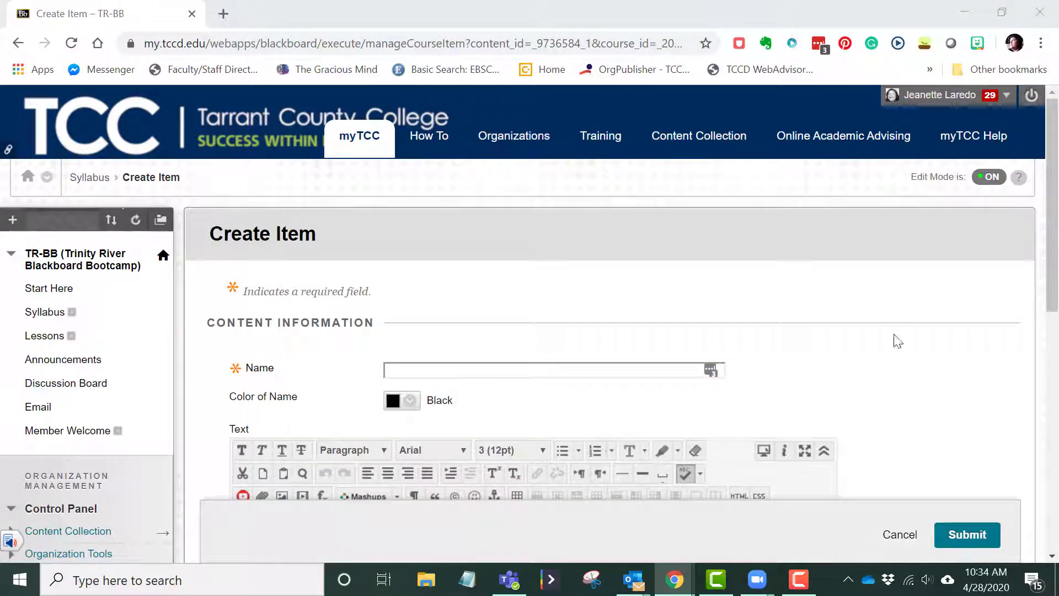
{"action": "scroll", "coordinate": [662, 310], "scroll_direction": "down", "scroll_amount": 4}
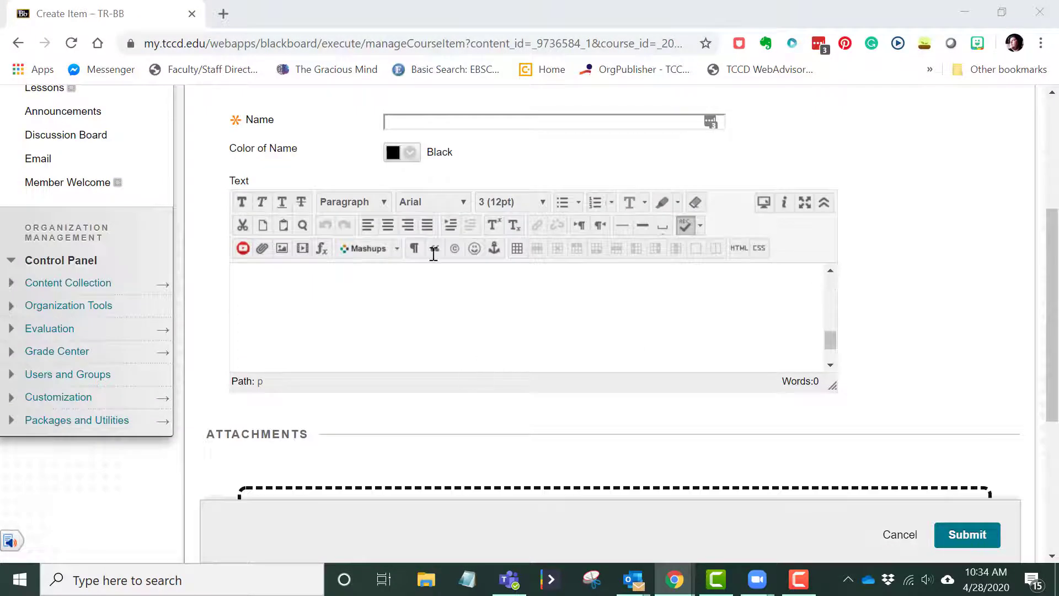
{"action": "left_click", "coordinate": [393, 120]}
{"action": "type", "text": "Syllabus"}
Paste the copied syllabus content into the item's text body
{"action": "left_click", "coordinate": [586, 319]}
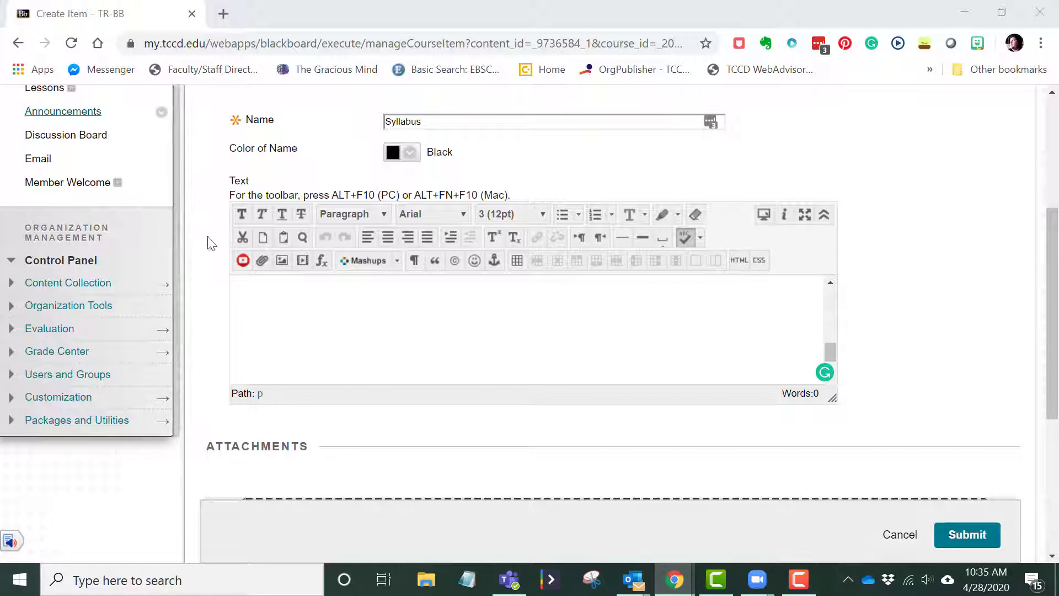
{"action": "left_click", "coordinate": [282, 304]}
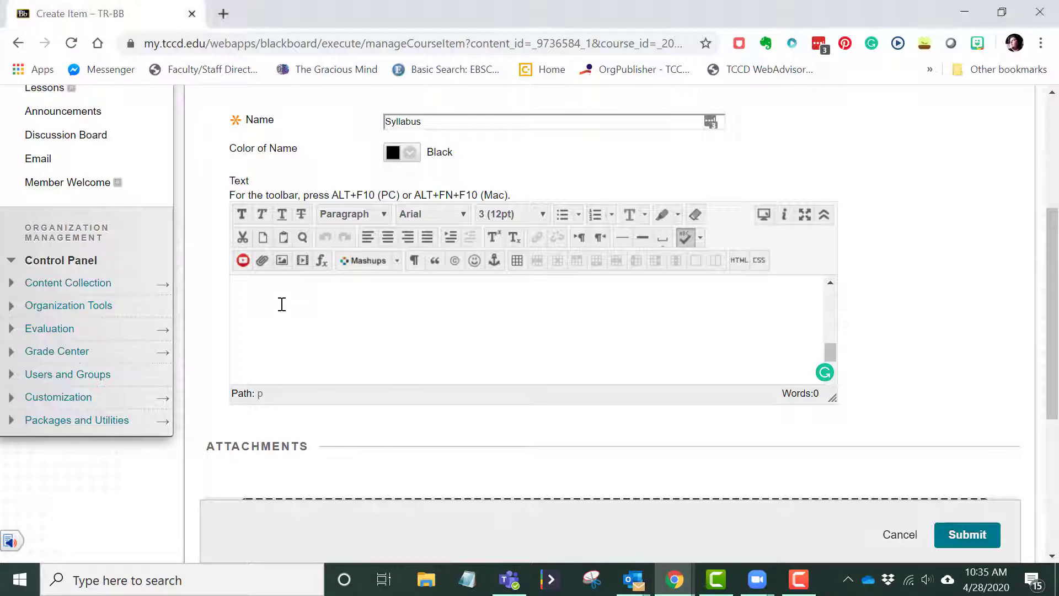
{"action": "right_click", "coordinate": [246, 290]}
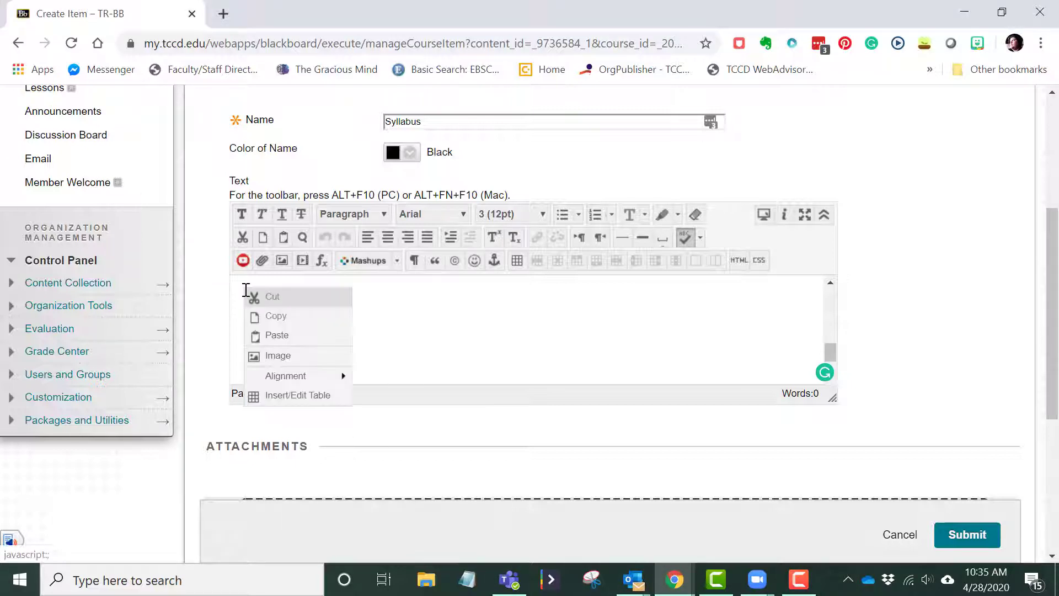
{"action": "left_click", "coordinate": [274, 336]}
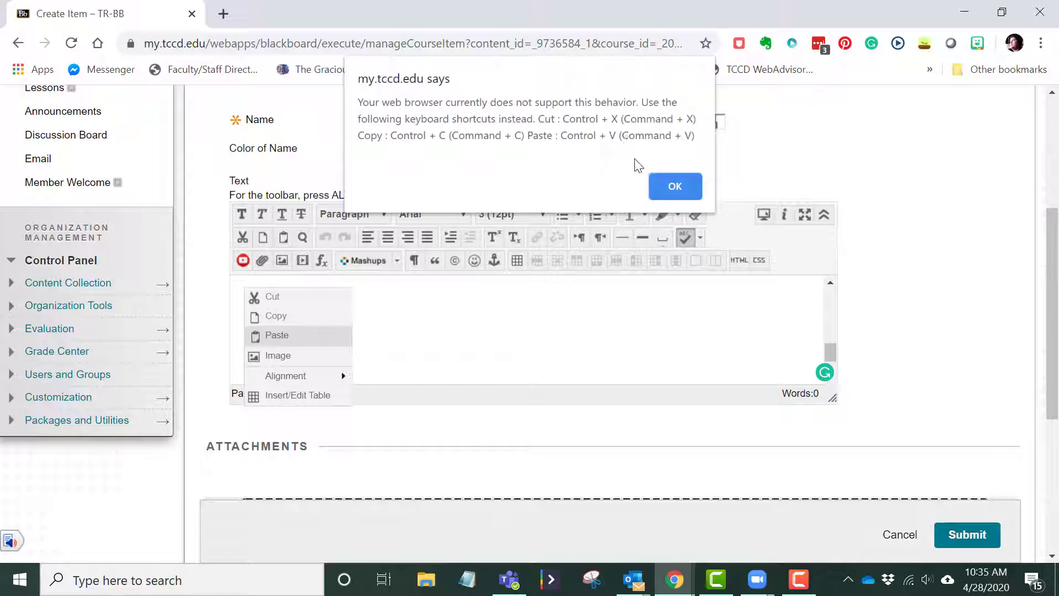
{"action": "left_click", "coordinate": [673, 187]}
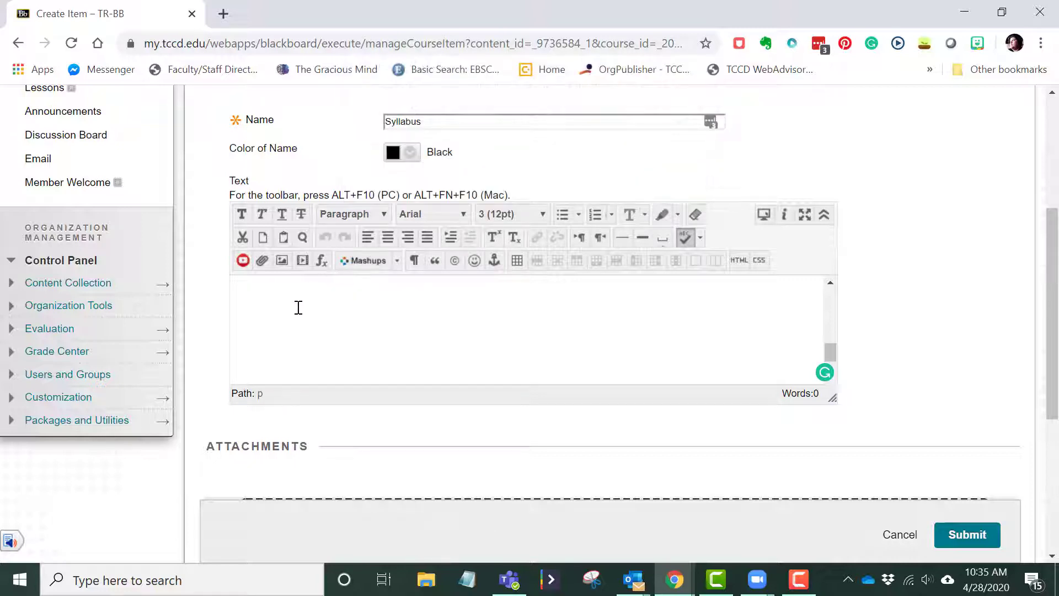
{"action": "key", "text": "ctrl+v"}
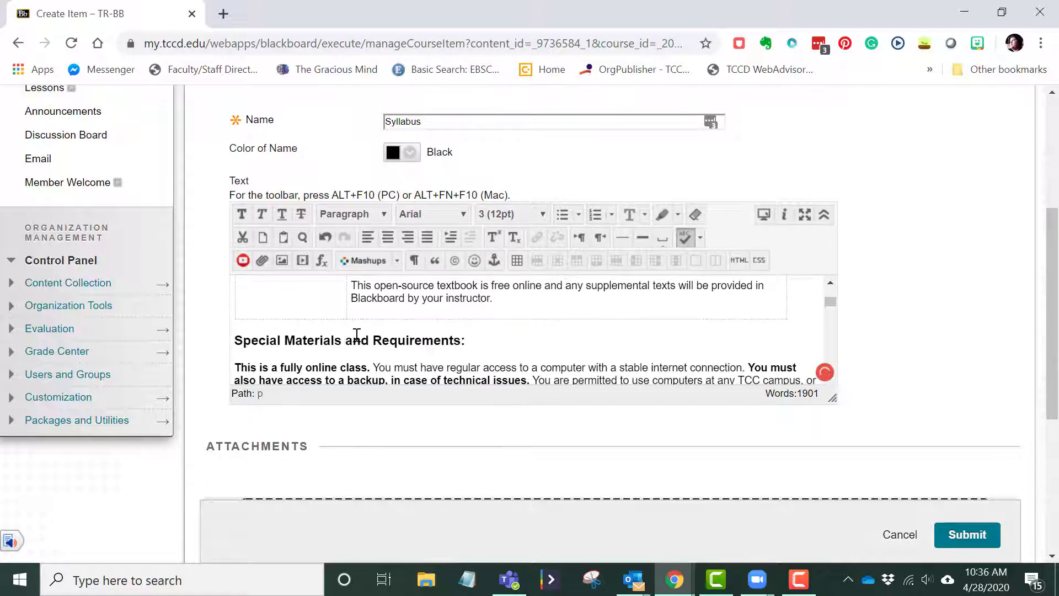
Enlarge the text editor and delete the duplicated "contact the" in the Student Accessibility Resources paragraph
{"action": "scroll", "coordinate": [346, 339], "scroll_direction": "down", "scroll_amount": 3}
{"action": "left_click_drag", "start_coordinate": [833, 397], "coordinate": [859, 525]}
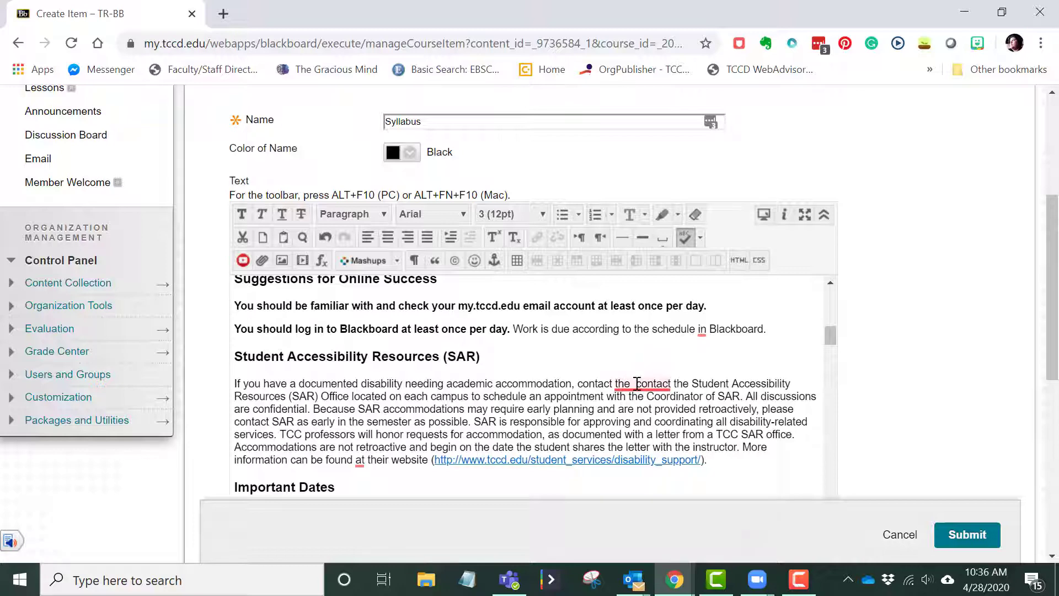
{"action": "left_click_drag", "start_coordinate": [635, 385], "coordinate": [574, 384]}
{"action": "key", "text": "BackSpace"}
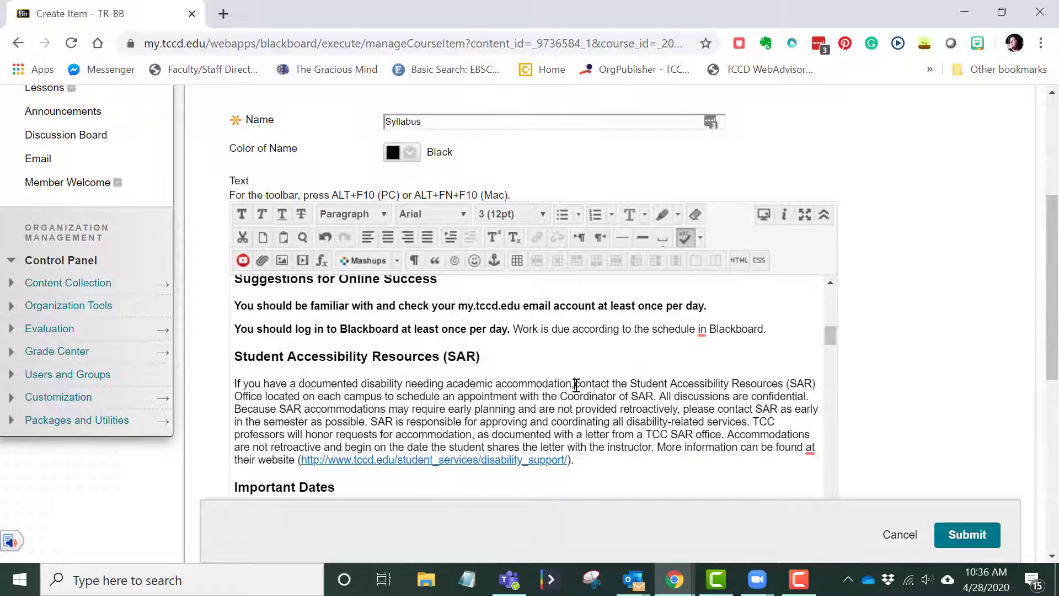
Attach the Word and PDF versions of ENGL 2341 Syllabus from the computer's Desktop folder to the item
{"action": "scroll", "coordinate": [435, 424], "scroll_direction": "up", "scroll_amount": 10}
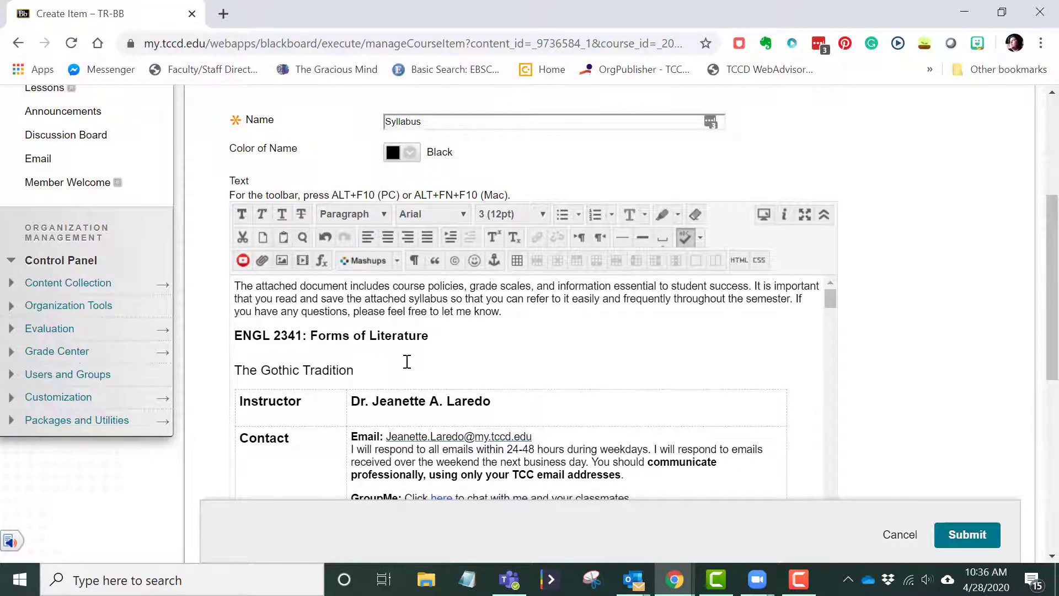
{"action": "scroll", "coordinate": [414, 354], "scroll_direction": "down", "scroll_amount": 5}
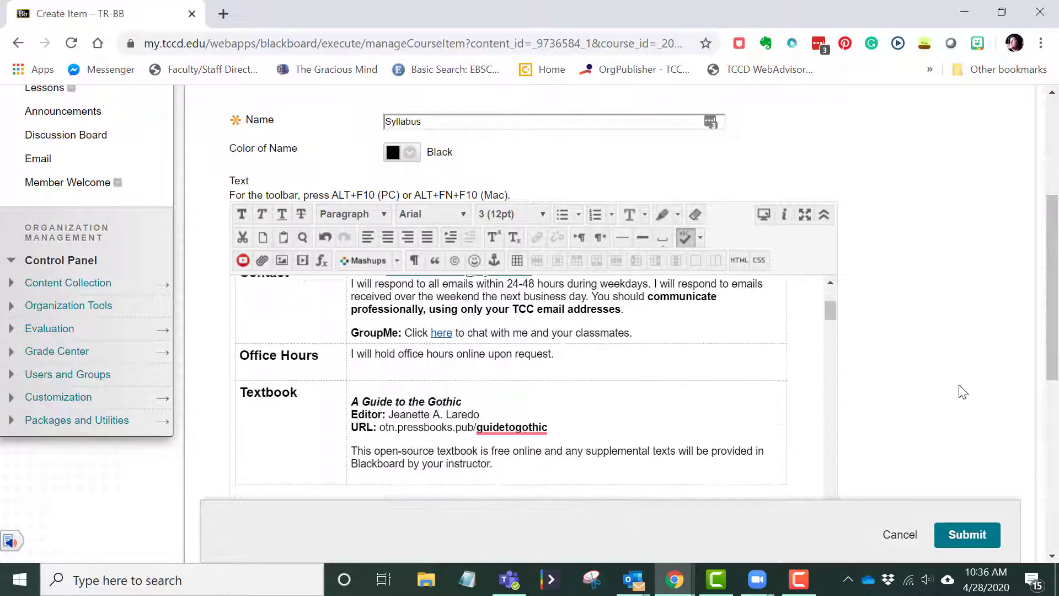
{"action": "scroll", "coordinate": [963, 393], "scroll_direction": "down", "scroll_amount": 7}
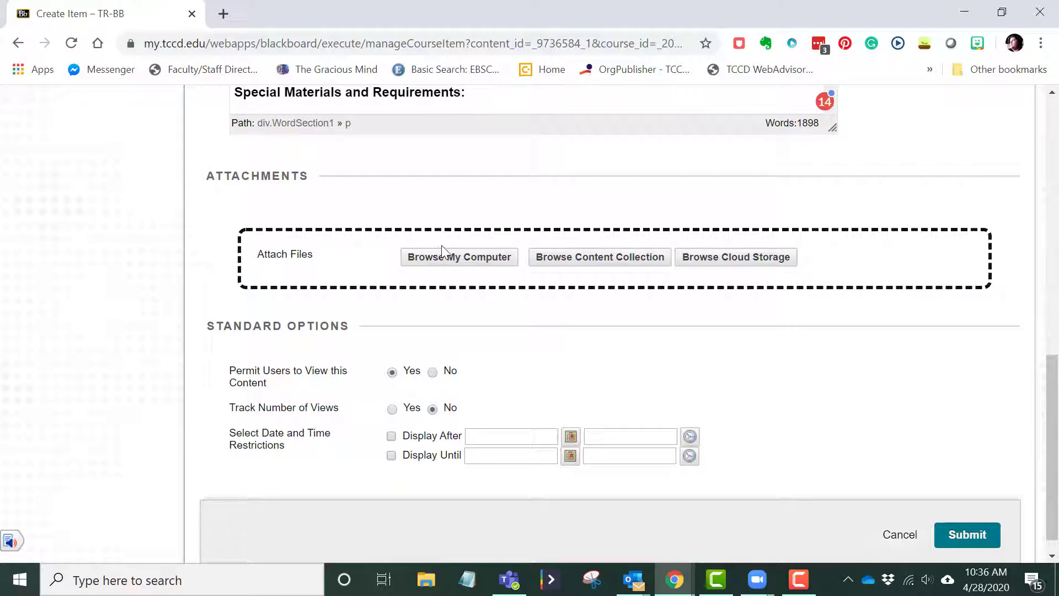
{"action": "left_click", "coordinate": [425, 256]}
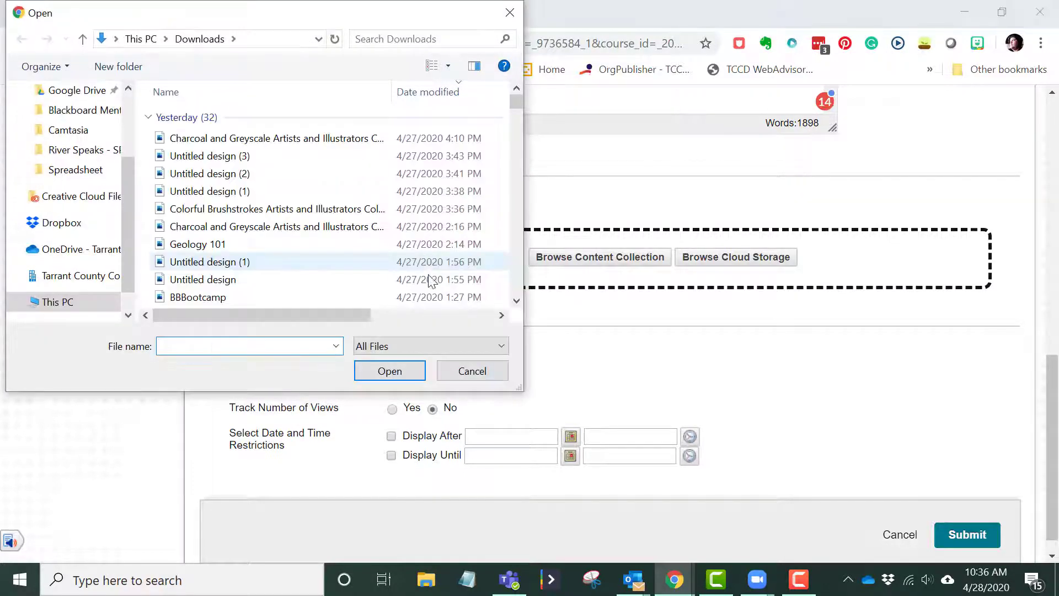
{"action": "scroll", "coordinate": [72, 149], "scroll_direction": "up", "scroll_amount": 2}
{"action": "left_click", "coordinate": [61, 123]}
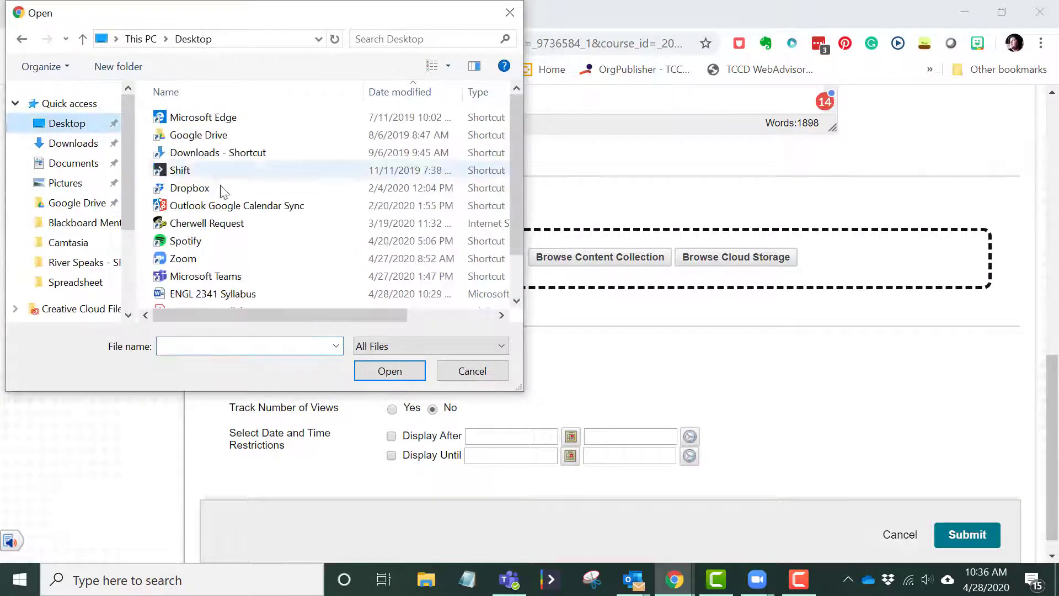
{"action": "scroll", "coordinate": [237, 215], "scroll_direction": "down", "scroll_amount": 1}
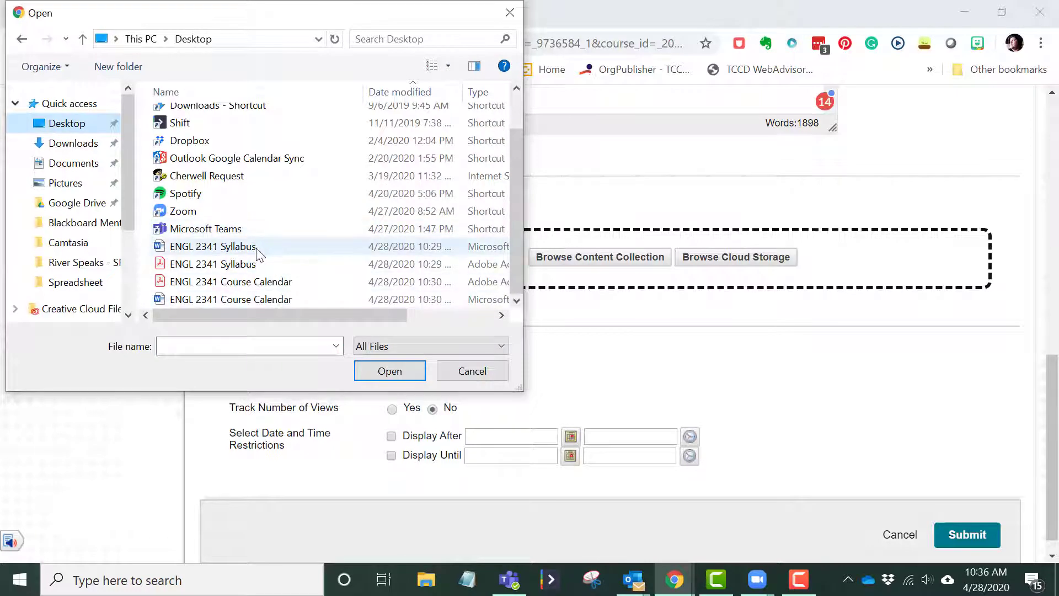
{"action": "left_click", "coordinate": [257, 249]}
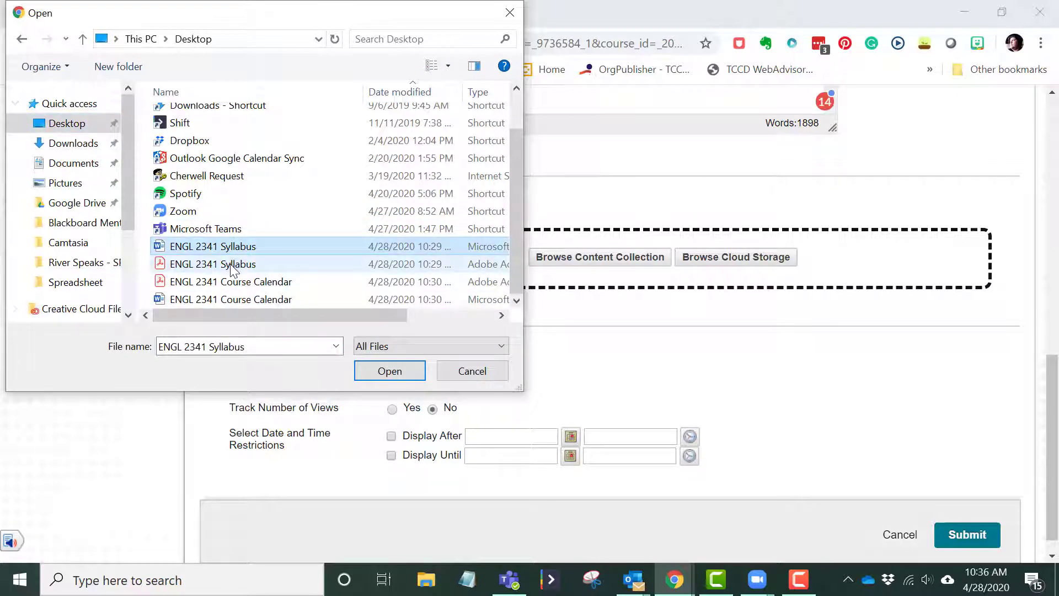
{"action": "left_click", "coordinate": [231, 267], "text": "ctrl"}
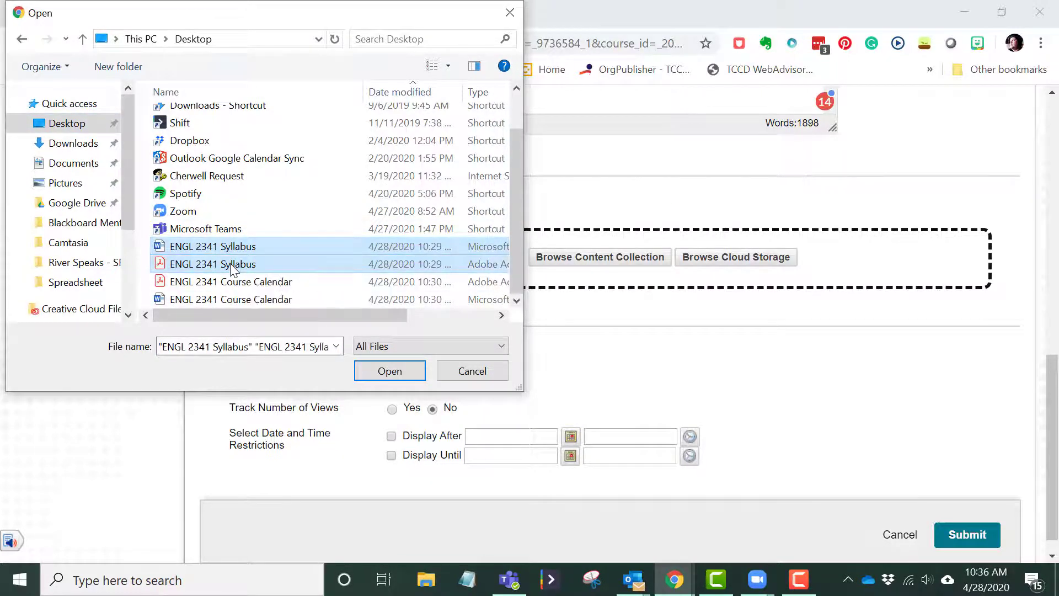
{"action": "left_click", "coordinate": [390, 372]}
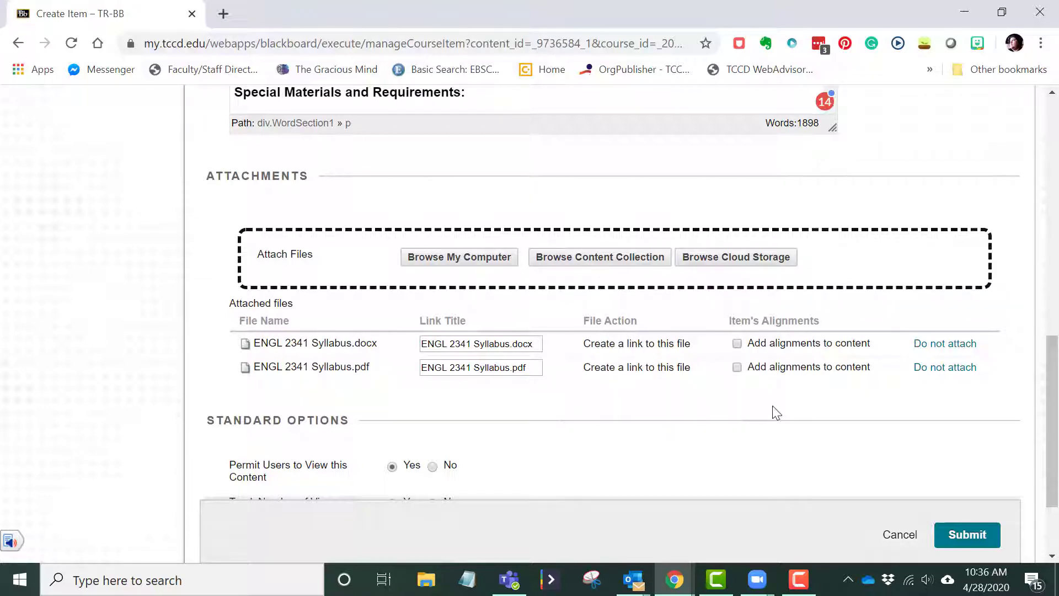
Turn on tracking of the number of views for the item and submit it
{"action": "scroll", "coordinate": [776, 413], "scroll_direction": "down", "scroll_amount": 2}
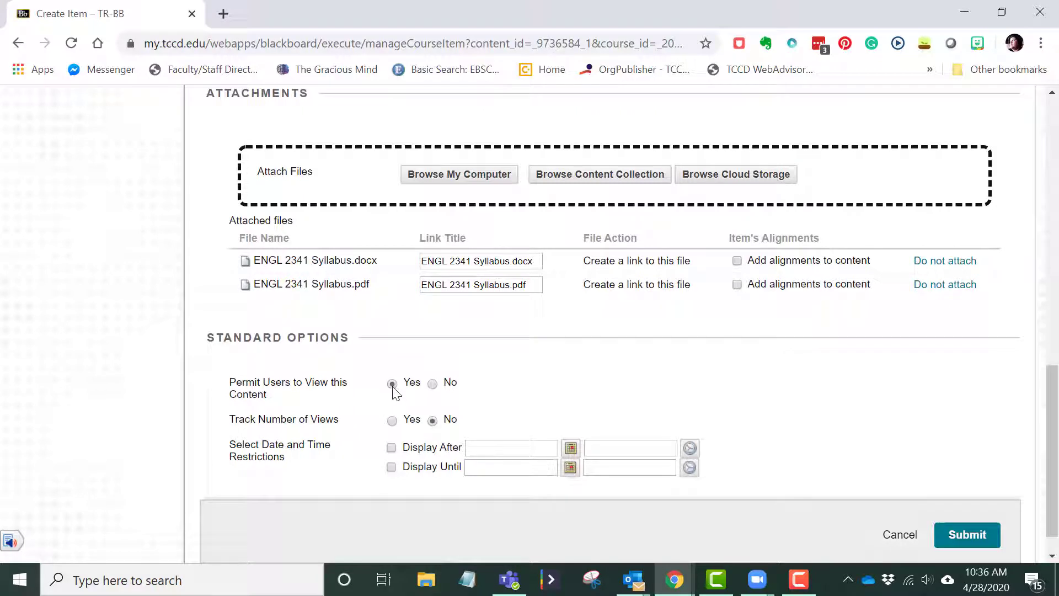
{"action": "left_click", "coordinate": [391, 421]}
{"action": "scroll", "coordinate": [774, 447], "scroll_direction": "down", "scroll_amount": 1}
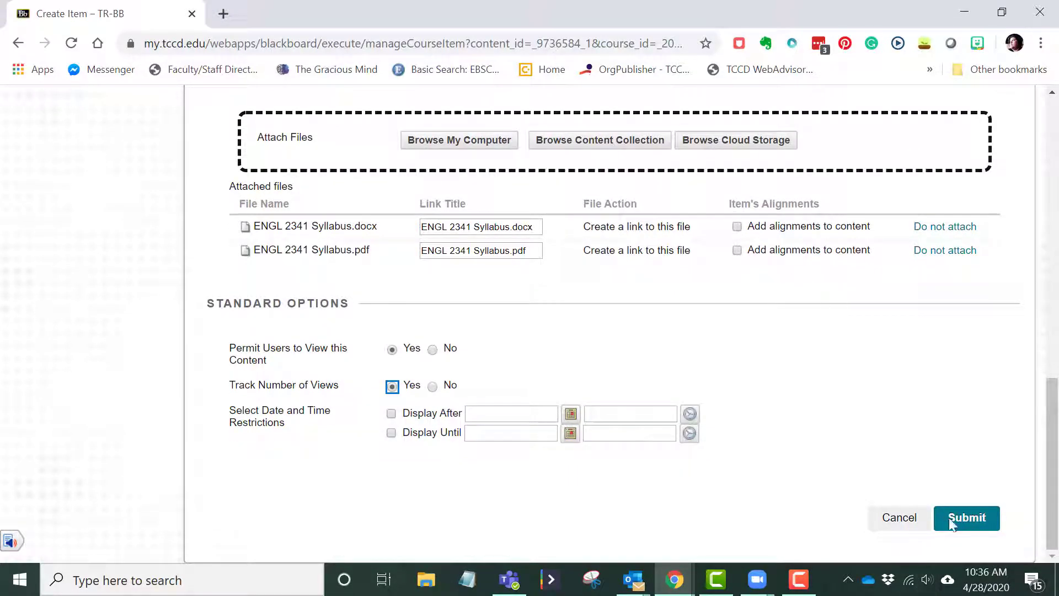
{"action": "left_click", "coordinate": [983, 518]}
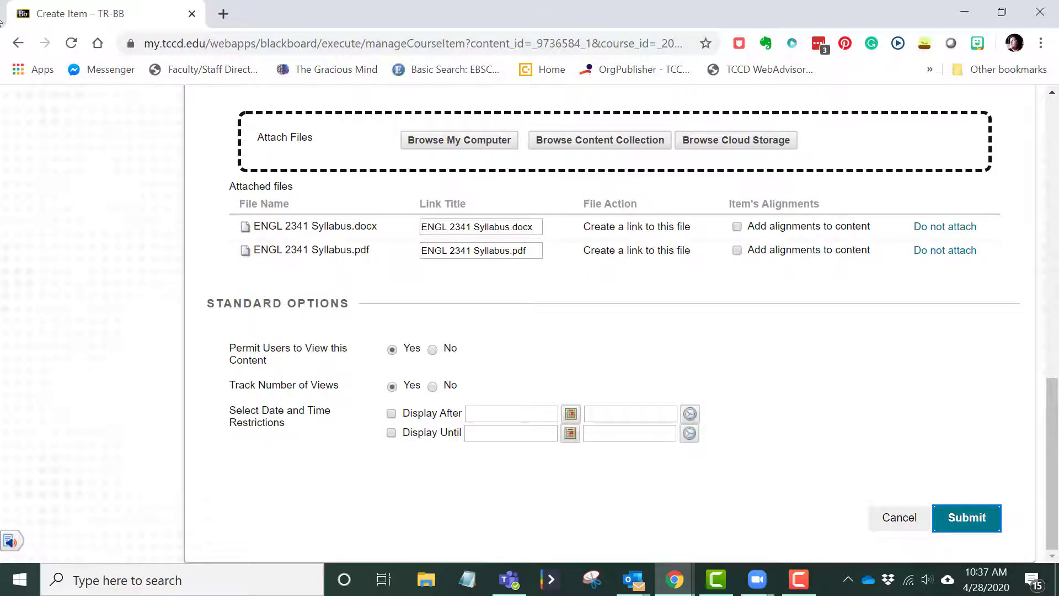
{"action": "left_click", "coordinate": [980, 520]}
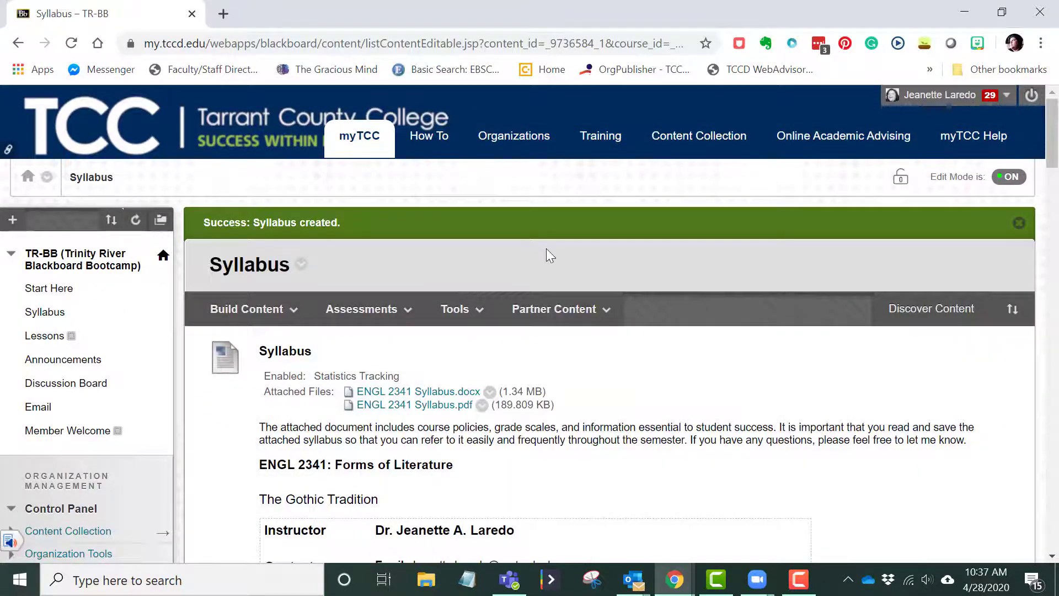
Review the posted Syllabus item and look through its attached ENGL 2341 Syllabus.pdf, closing the PDF when finished
{"action": "scroll", "coordinate": [549, 254], "scroll_direction": "down", "scroll_amount": 1}
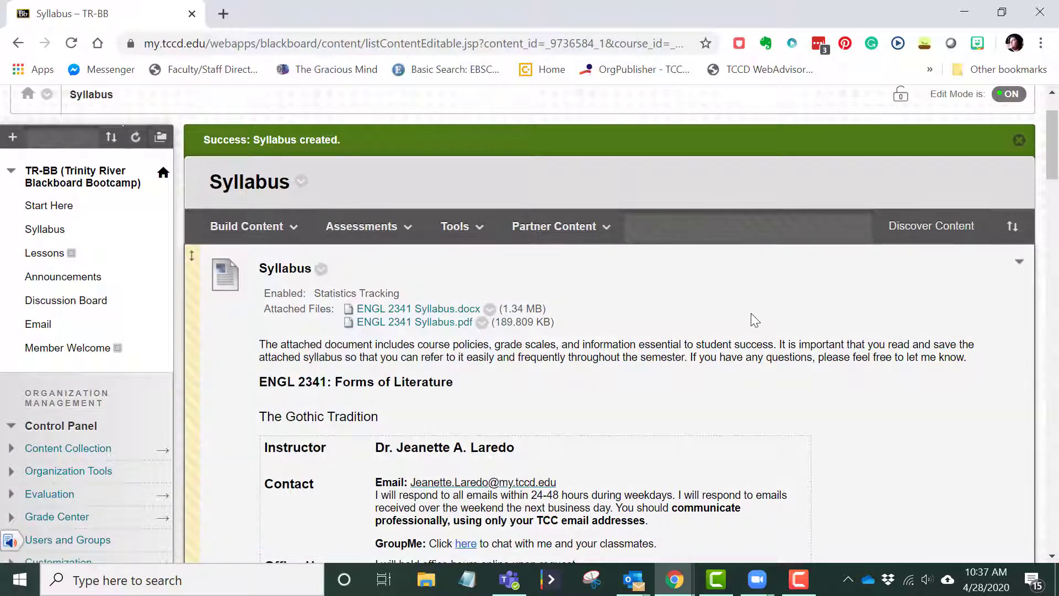
{"action": "scroll", "coordinate": [354, 421], "scroll_direction": "down", "scroll_amount": 3}
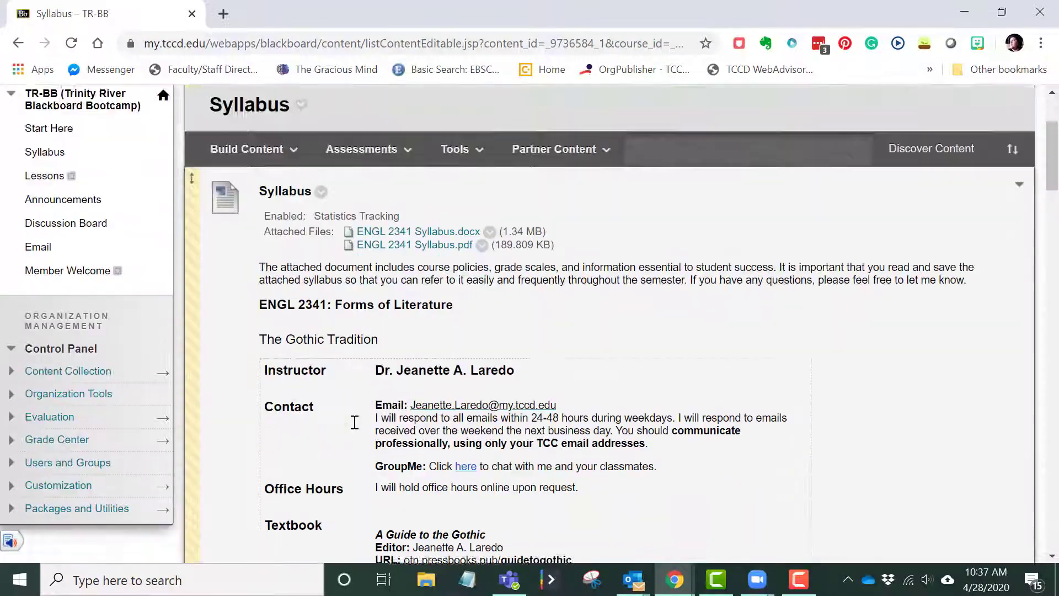
{"action": "scroll", "coordinate": [377, 408], "scroll_direction": "down", "scroll_amount": 12}
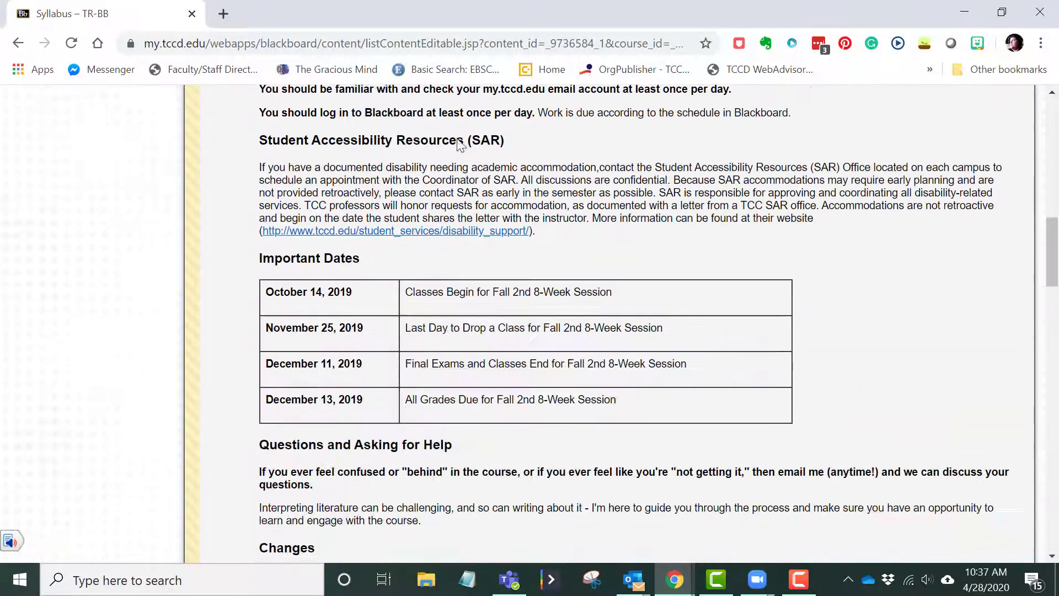
{"action": "scroll", "coordinate": [408, 505], "scroll_direction": "up", "scroll_amount": 17}
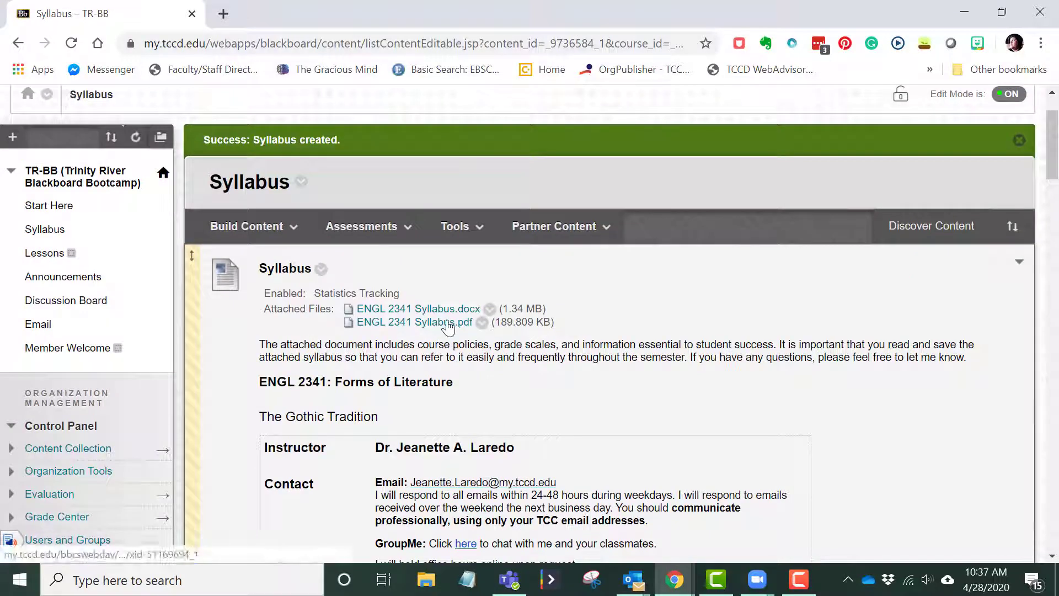
{"action": "left_click", "coordinate": [448, 324]}
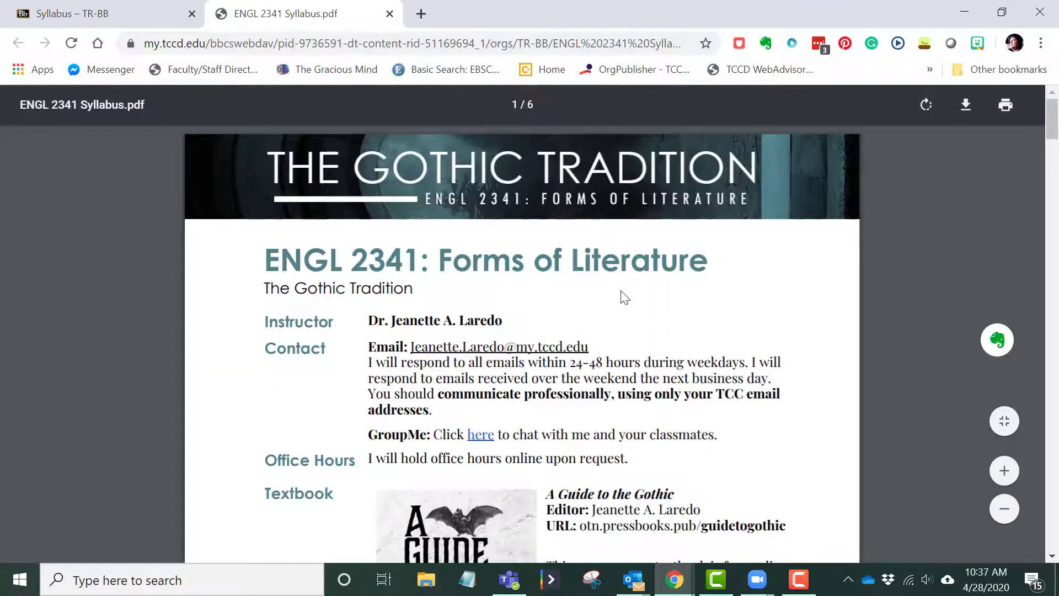
{"action": "scroll", "coordinate": [624, 298], "scroll_direction": "down", "scroll_amount": 20}
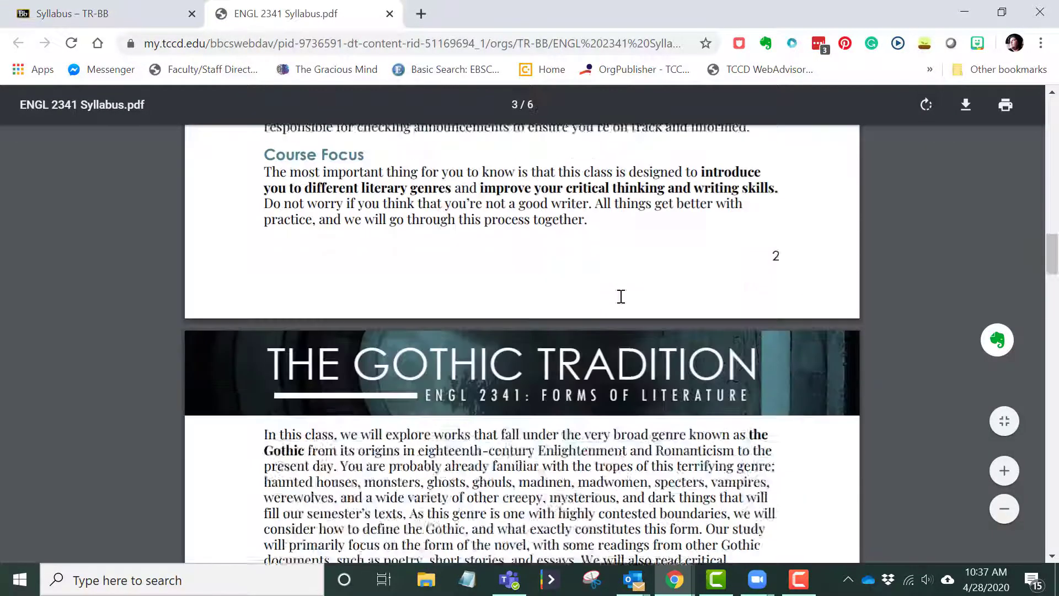
{"action": "scroll", "coordinate": [622, 297], "scroll_direction": "down", "scroll_amount": 10}
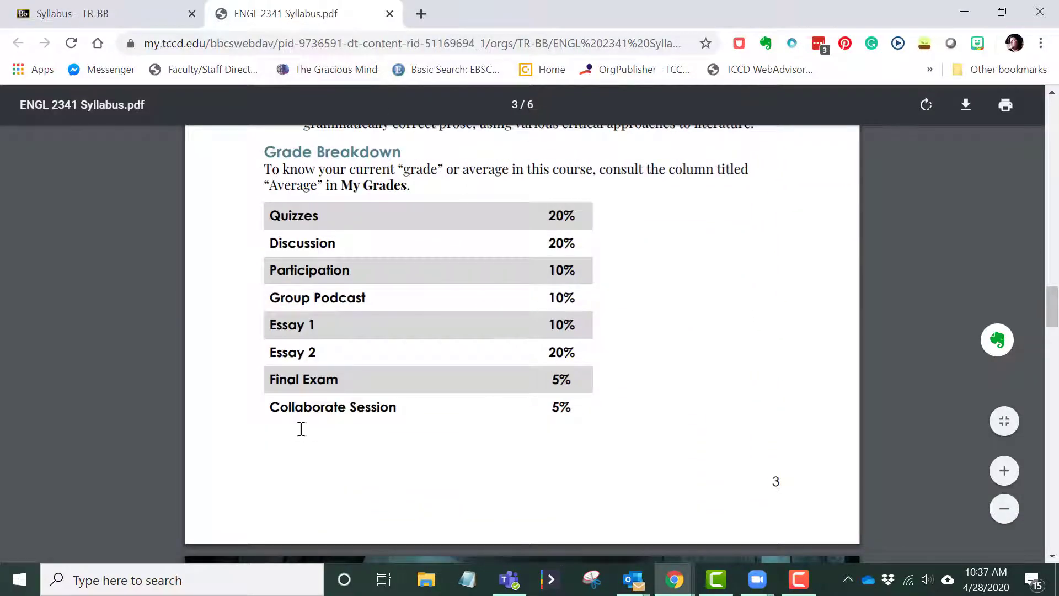
{"action": "left_click", "coordinate": [389, 13]}
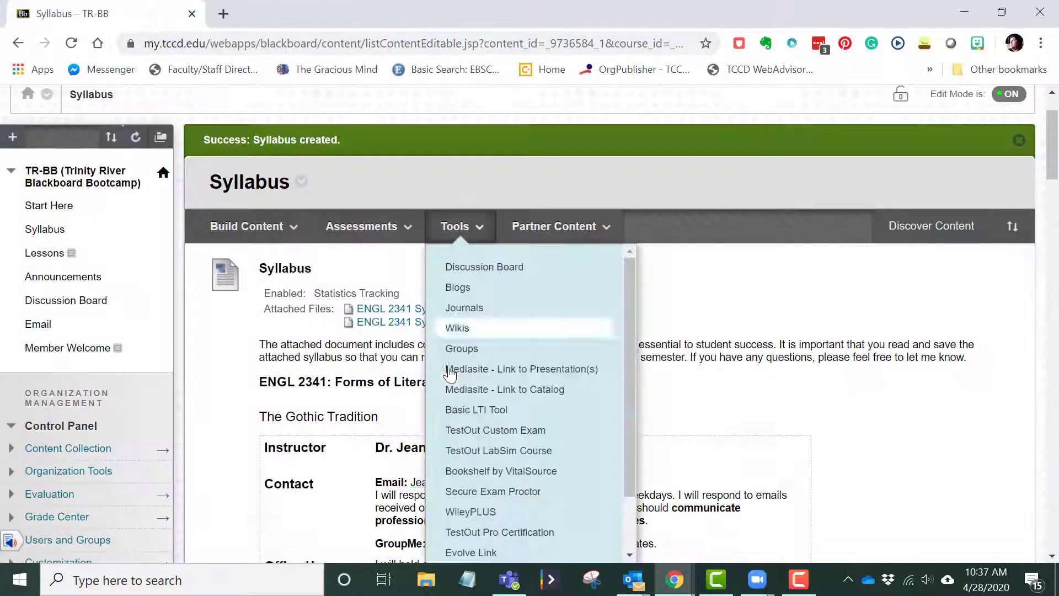
{"action": "scroll", "coordinate": [526, 407], "scroll_direction": "down", "scroll_amount": 10}
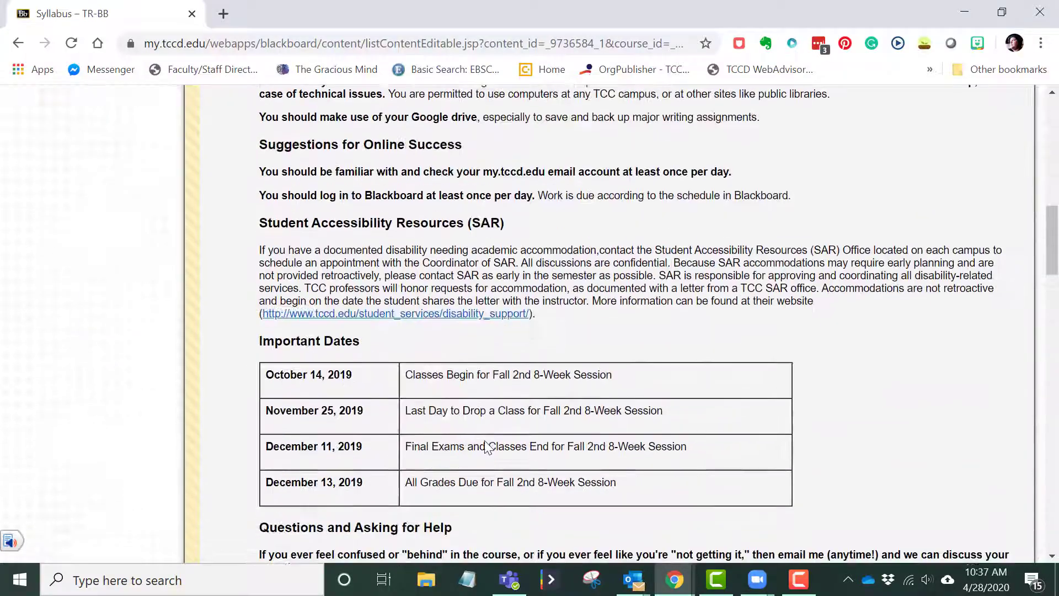
{"action": "scroll", "coordinate": [487, 447], "scroll_direction": "down", "scroll_amount": 15}
{"action": "scroll", "coordinate": [486, 445], "scroll_direction": "up", "scroll_amount": 20}
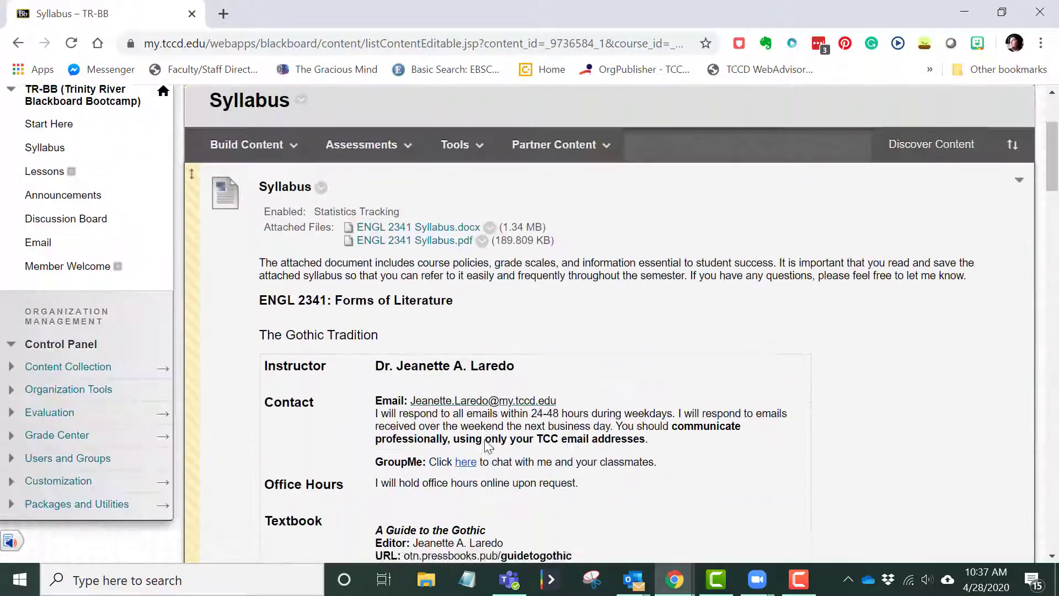
{"action": "scroll", "coordinate": [486, 445], "scroll_direction": "up", "scroll_amount": 3}
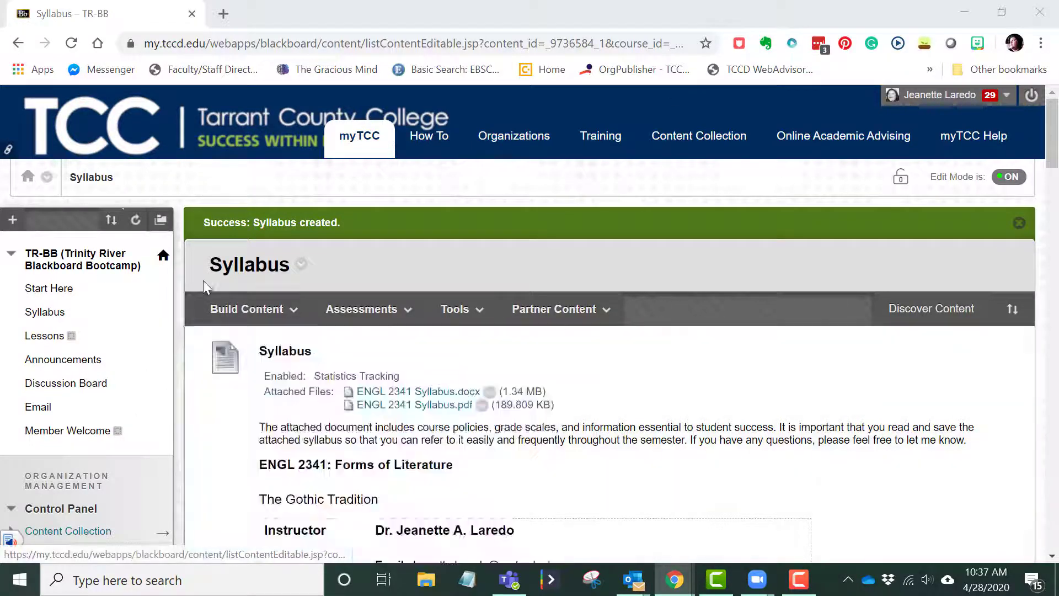
Create another content item in the Syllabus area and name it Course Calendar
{"action": "mouse_move", "coordinate": [251, 321]}
{"action": "left_click", "coordinate": [215, 376]}
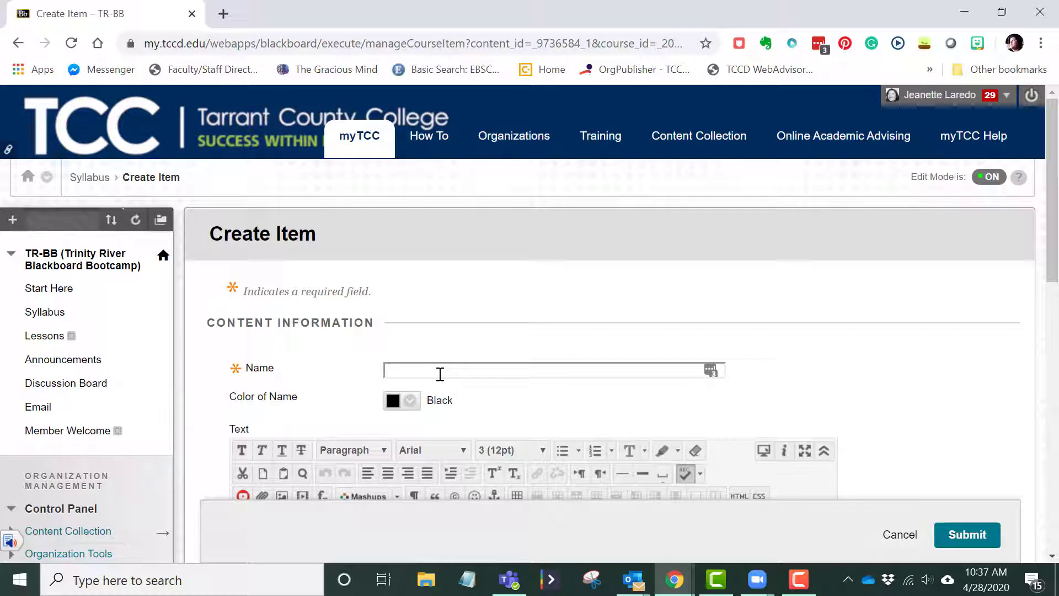
{"action": "type", "text": "lendar"}
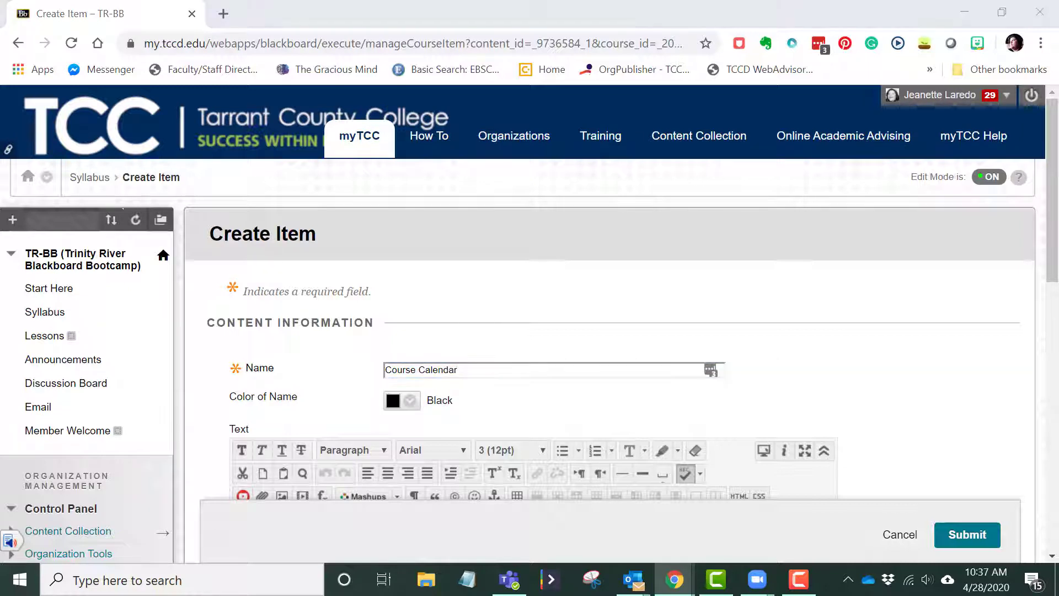
{"action": "left_click", "coordinate": [490, 306]}
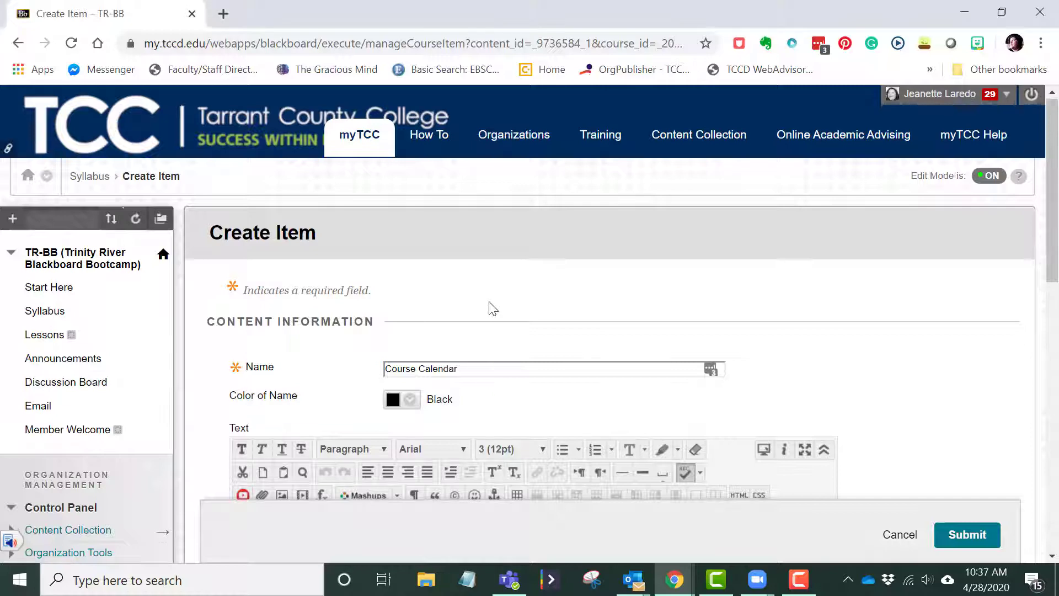
Paste the copied course calendar table into the item's text body and check its Open and Due dates
{"action": "scroll", "coordinate": [489, 307], "scroll_direction": "down", "scroll_amount": 5}
{"action": "left_click", "coordinate": [311, 326]}
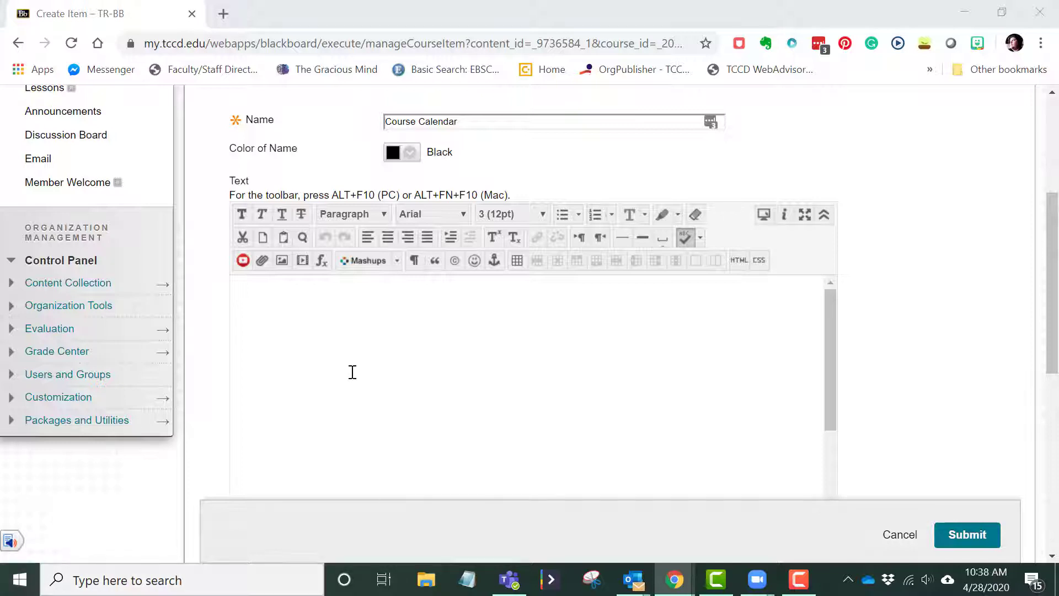
{"action": "left_click", "coordinate": [378, 344]}
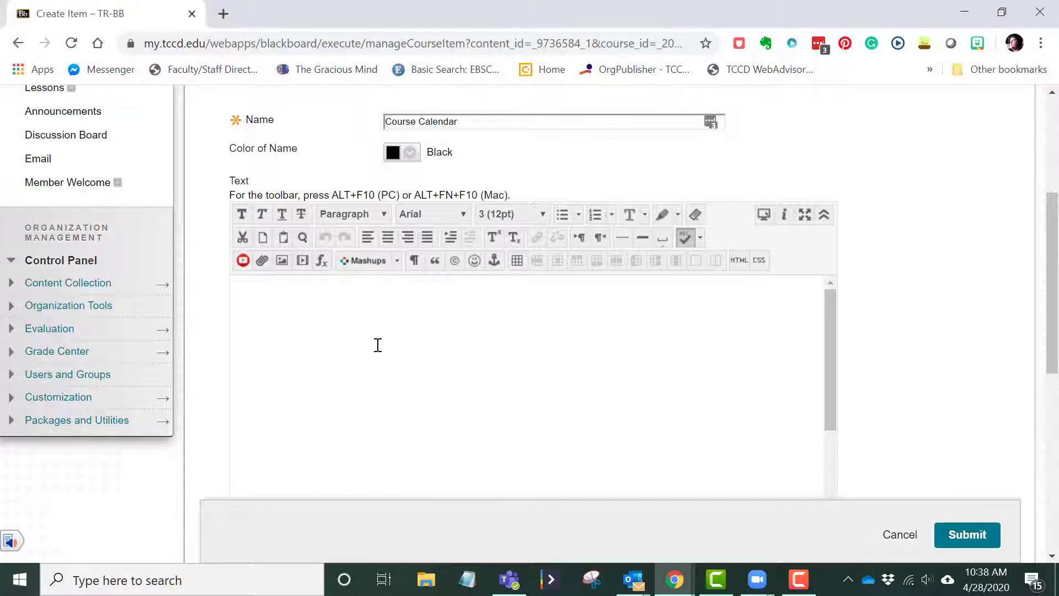
{"action": "key", "text": "ctrl+v"}
{"action": "scroll", "coordinate": [643, 440], "scroll_direction": "up", "scroll_amount": 2}
{"action": "scroll", "coordinate": [644, 440], "scroll_direction": "down", "scroll_amount": 1}
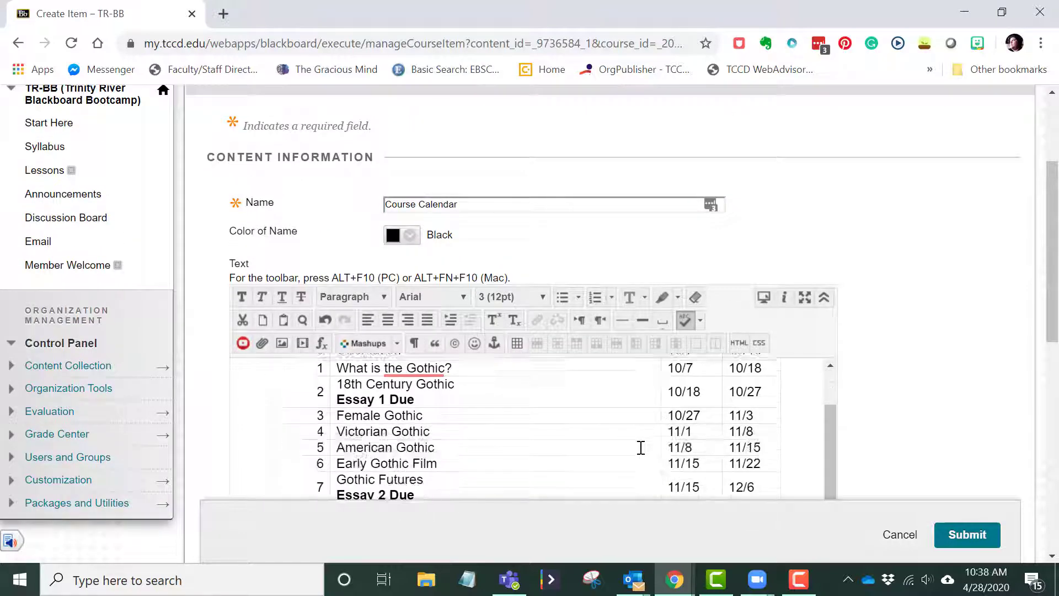
{"action": "scroll", "coordinate": [640, 448], "scroll_direction": "down", "scroll_amount": 2}
{"action": "scroll", "coordinate": [642, 458], "scroll_direction": "up", "scroll_amount": 3}
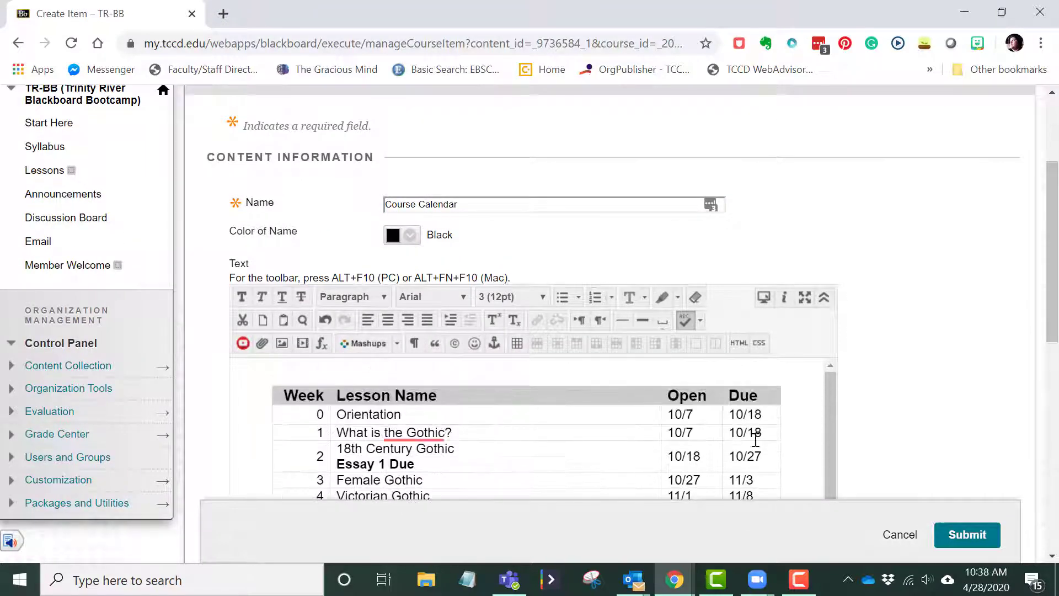
{"action": "scroll", "coordinate": [963, 375], "scroll_direction": "down", "scroll_amount": 3}
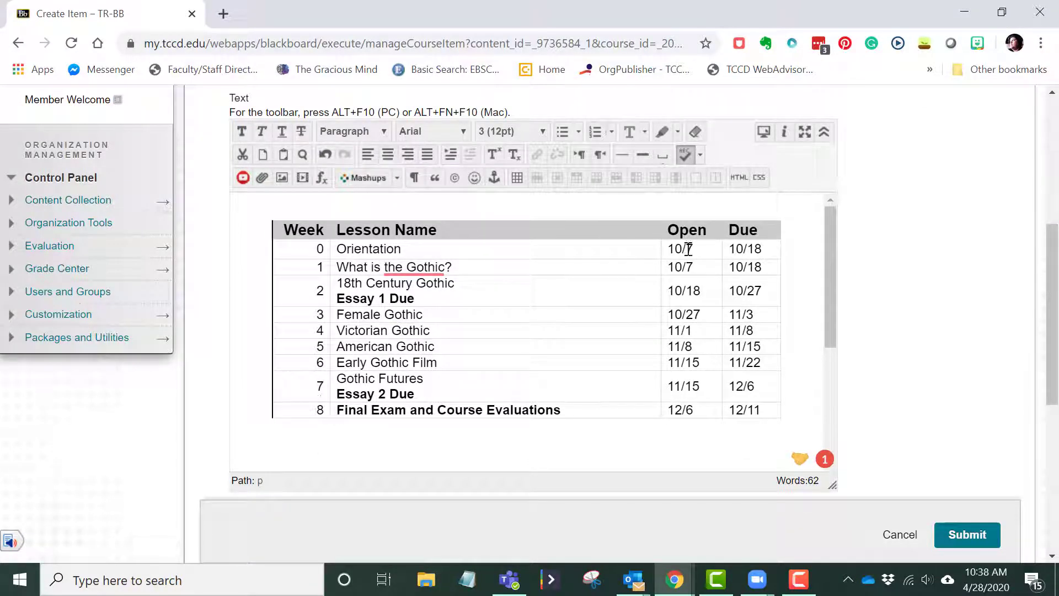
{"action": "left_click_drag", "start_coordinate": [684, 249], "coordinate": [687, 392]}
{"action": "left_click", "coordinate": [748, 266]}
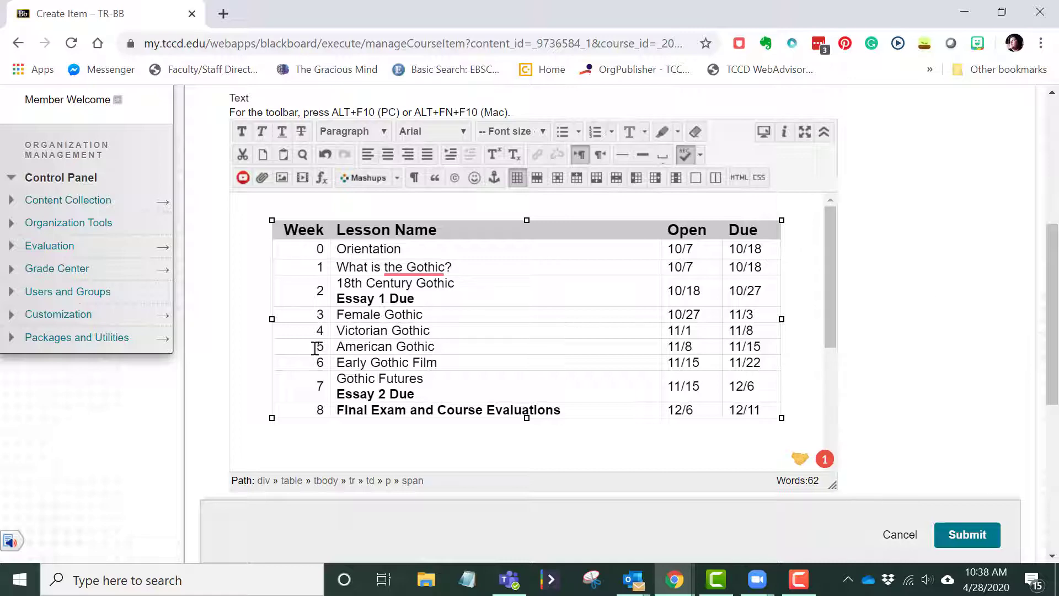
Attach the PDF and Word versions of ENGL 2341 Course Calendar from the computer's Desktop folder
{"action": "scroll", "coordinate": [232, 331], "scroll_direction": "up", "scroll_amount": 6}
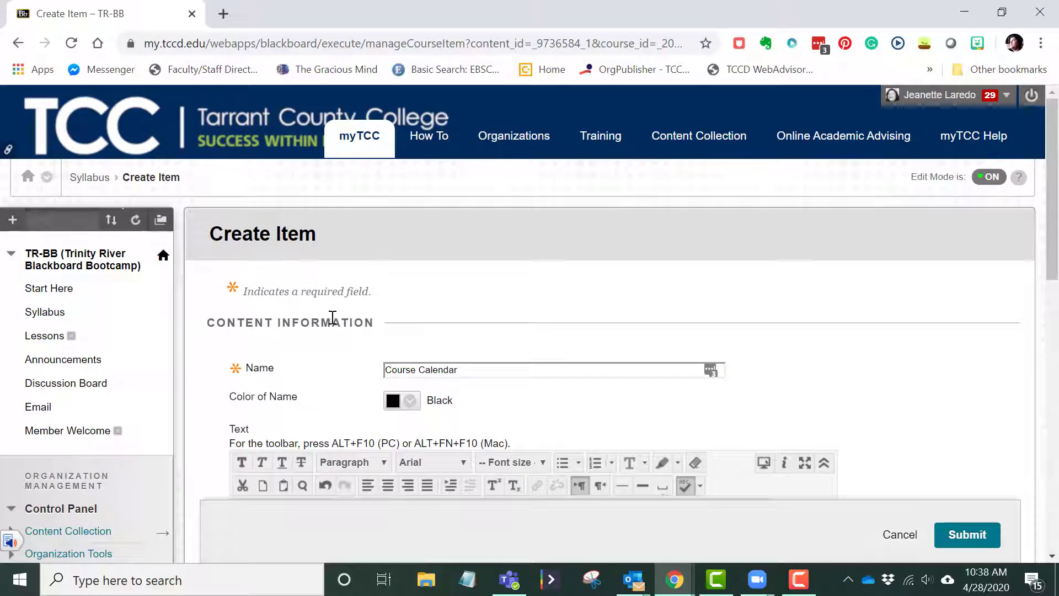
{"action": "scroll", "coordinate": [452, 307], "scroll_direction": "down", "scroll_amount": 7}
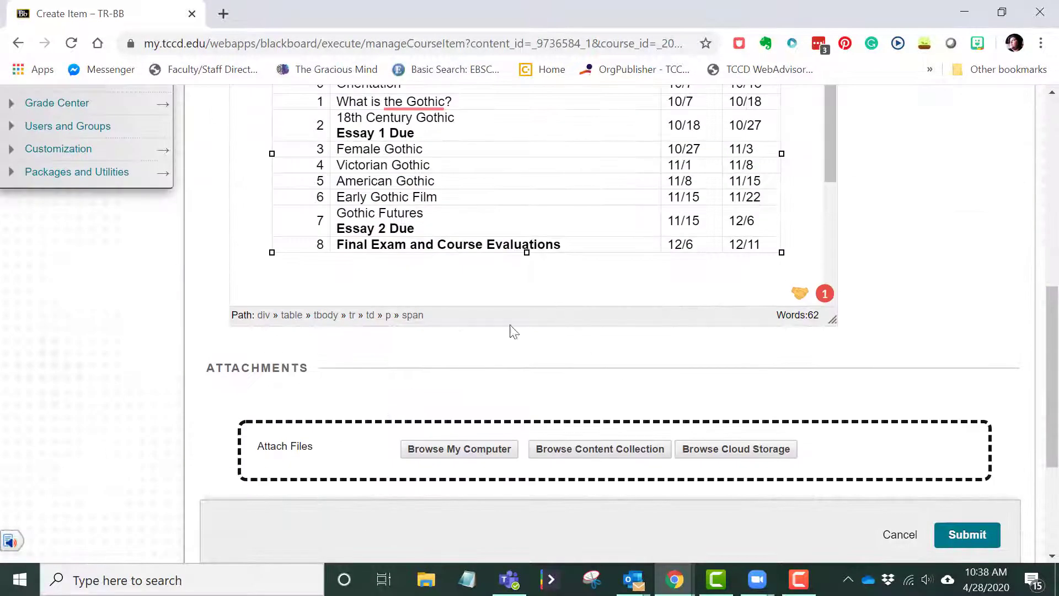
{"action": "left_click", "coordinate": [442, 449]}
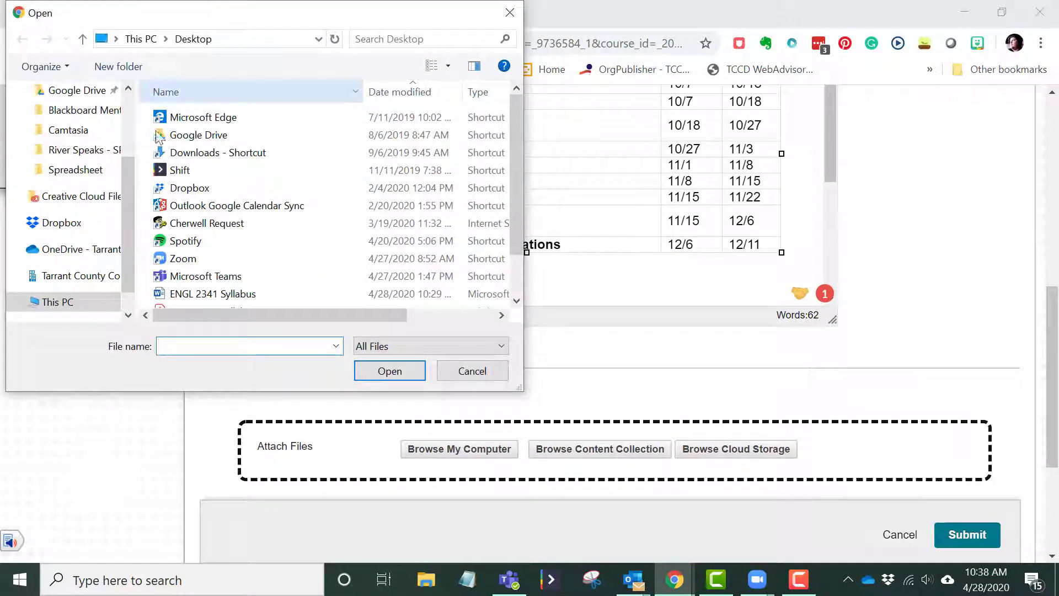
{"action": "scroll", "coordinate": [225, 191], "scroll_direction": "down", "scroll_amount": 1}
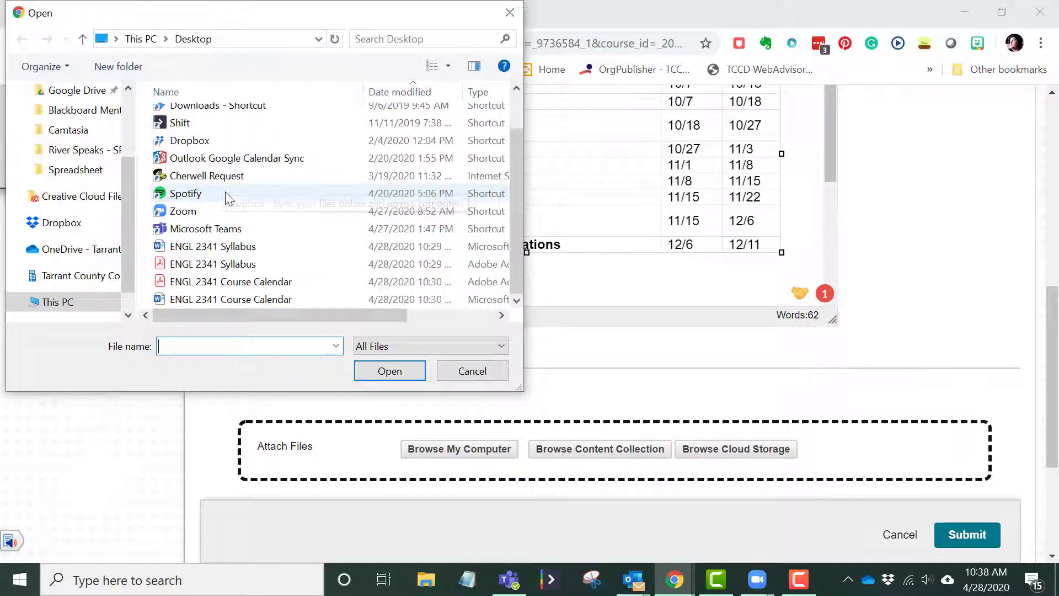
{"action": "left_click", "coordinate": [302, 284]}
{"action": "left_click", "coordinate": [257, 300], "text": "shift"}
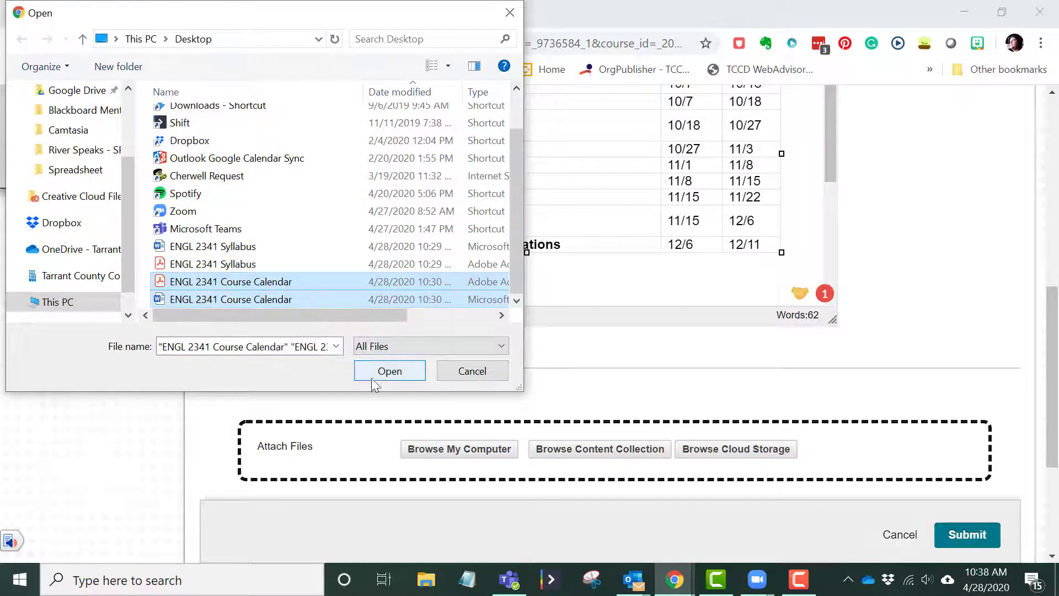
{"action": "left_click", "coordinate": [389, 371]}
Turn on view tracking for the Course Calendar item and submit it
{"action": "scroll", "coordinate": [368, 385], "scroll_direction": "down", "scroll_amount": 5}
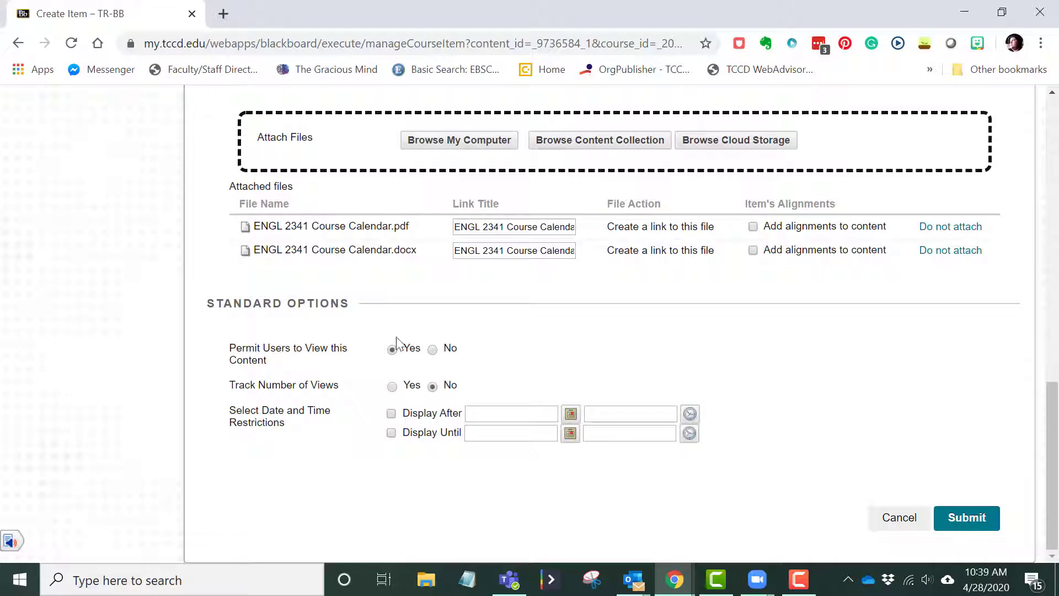
{"action": "left_click", "coordinate": [392, 388]}
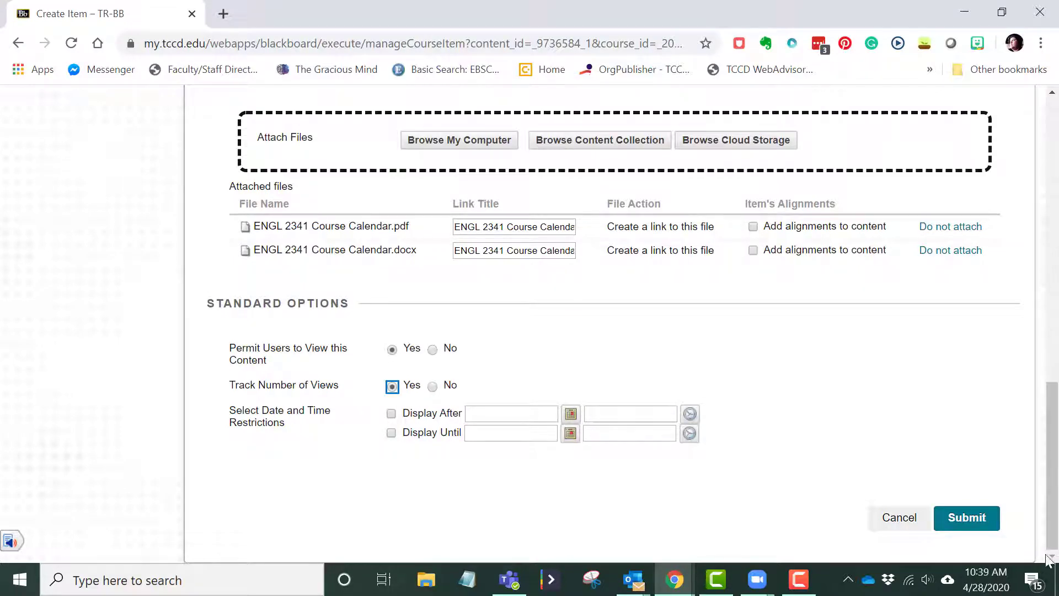
{"action": "left_click", "coordinate": [973, 521]}
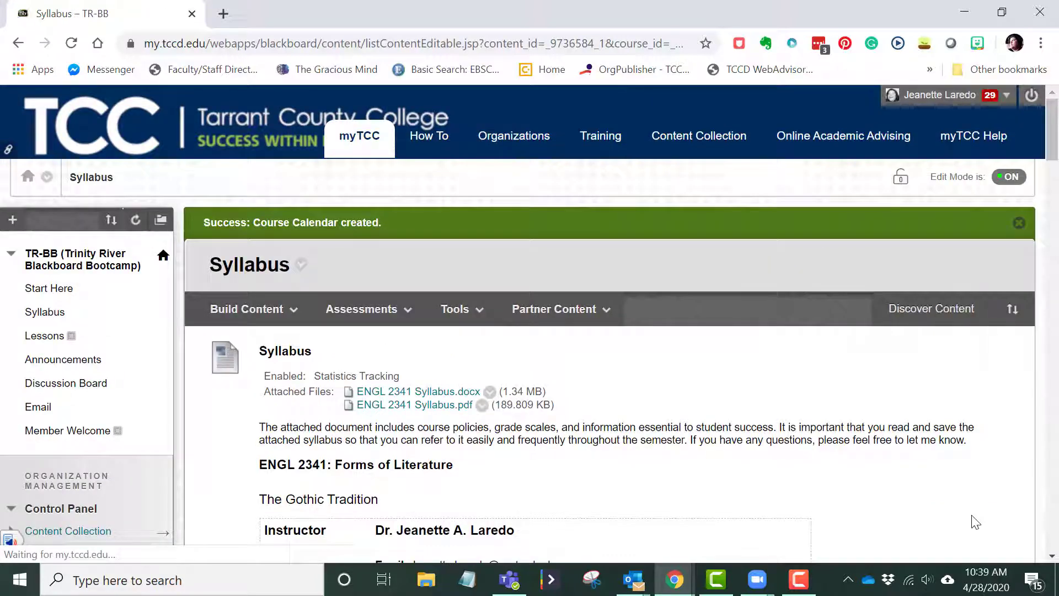
Look over the posted Course Calendar item below the syllabus text
{"action": "left_click", "coordinate": [473, 313]}
{"action": "scroll", "coordinate": [387, 353], "scroll_direction": "down", "scroll_amount": 20}
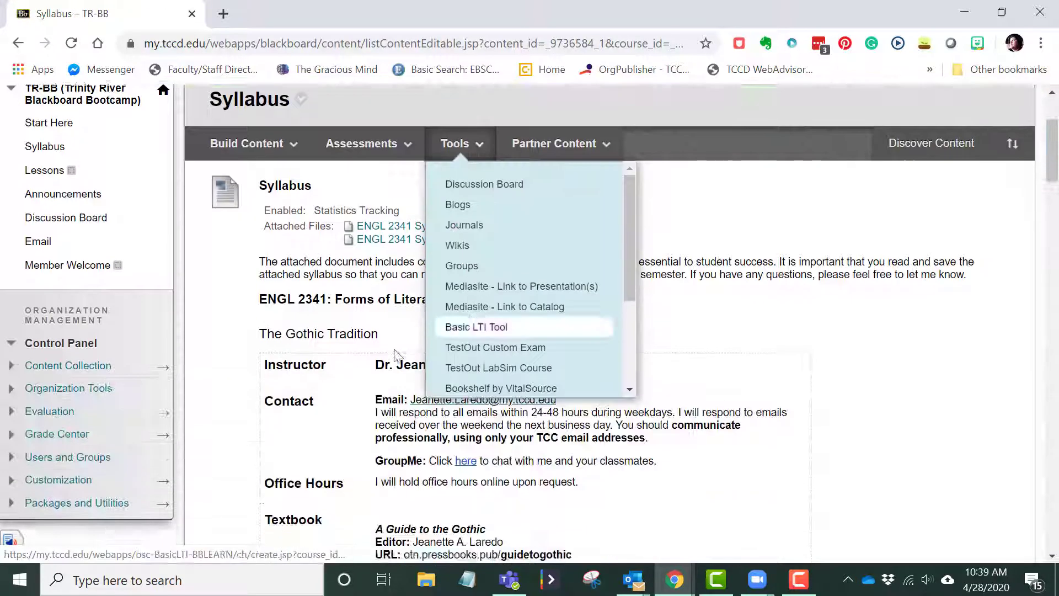
{"action": "scroll", "coordinate": [379, 355], "scroll_direction": "down", "scroll_amount": 10}
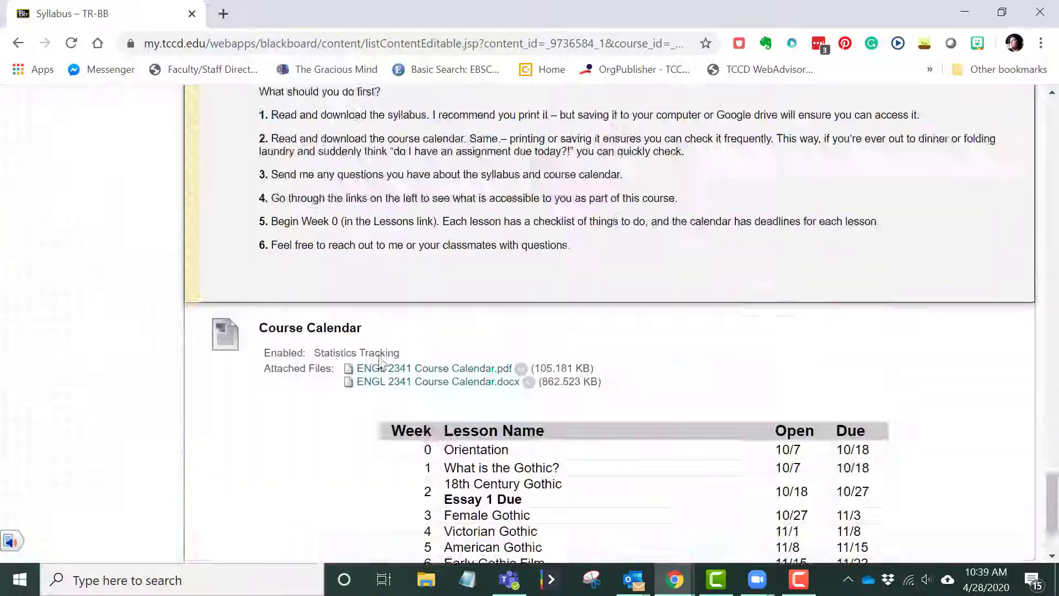